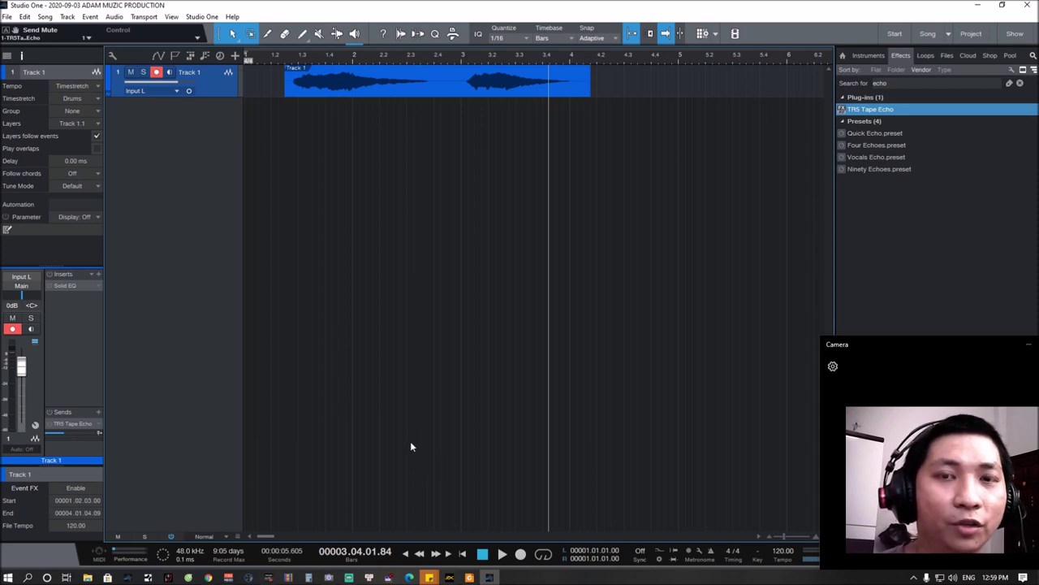
Switch to Chrome and bring up the Arirang SPA-203IIIB amplifier among the "ampli karaoke" image results
{"action": "left_click", "coordinate": [209, 578]}
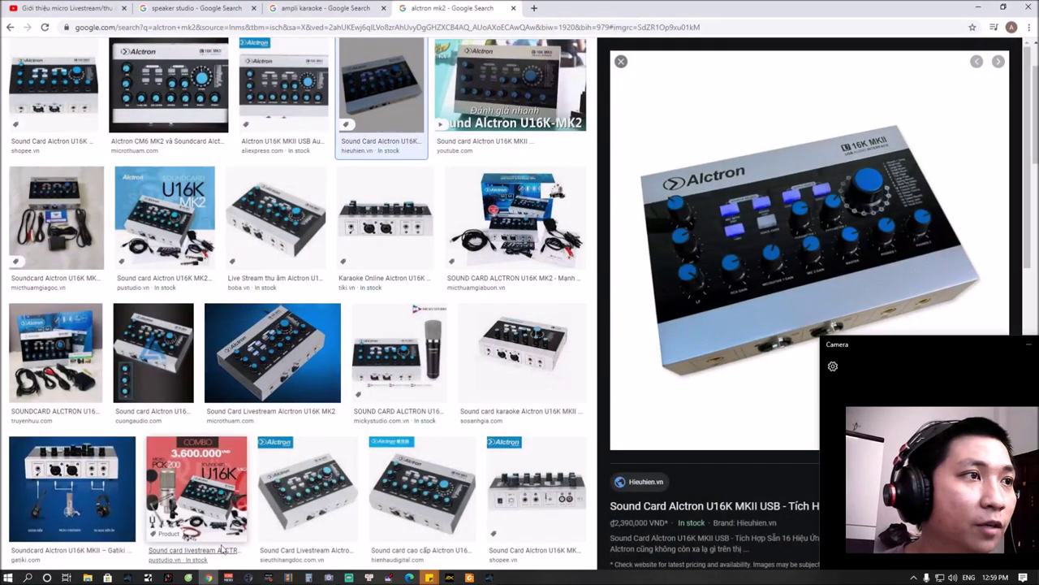
{"action": "left_click", "coordinate": [325, 9]}
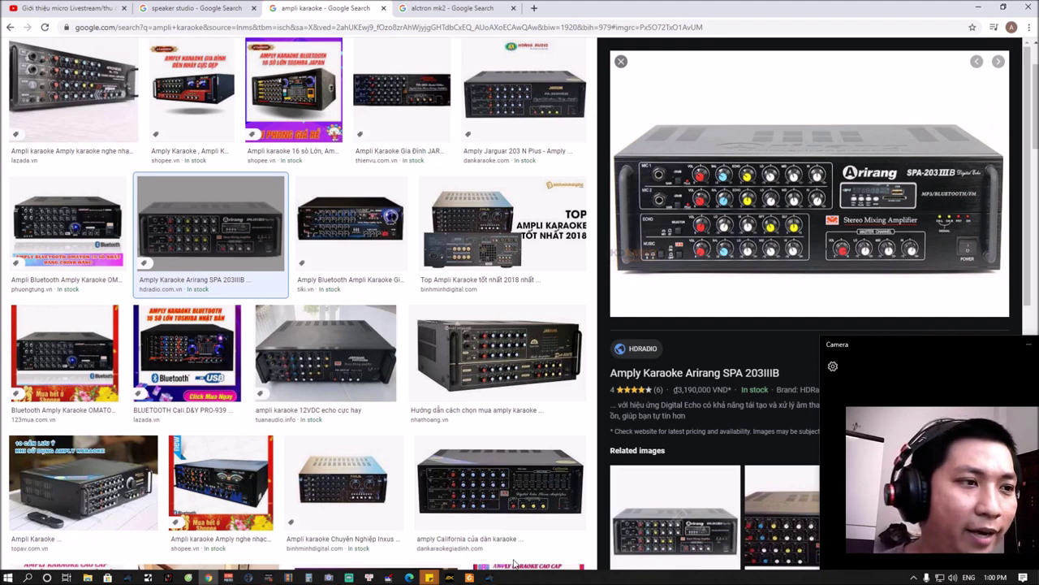
{"action": "scroll", "coordinate": [325, 69], "scroll_direction": "up", "scroll_amount": 2}
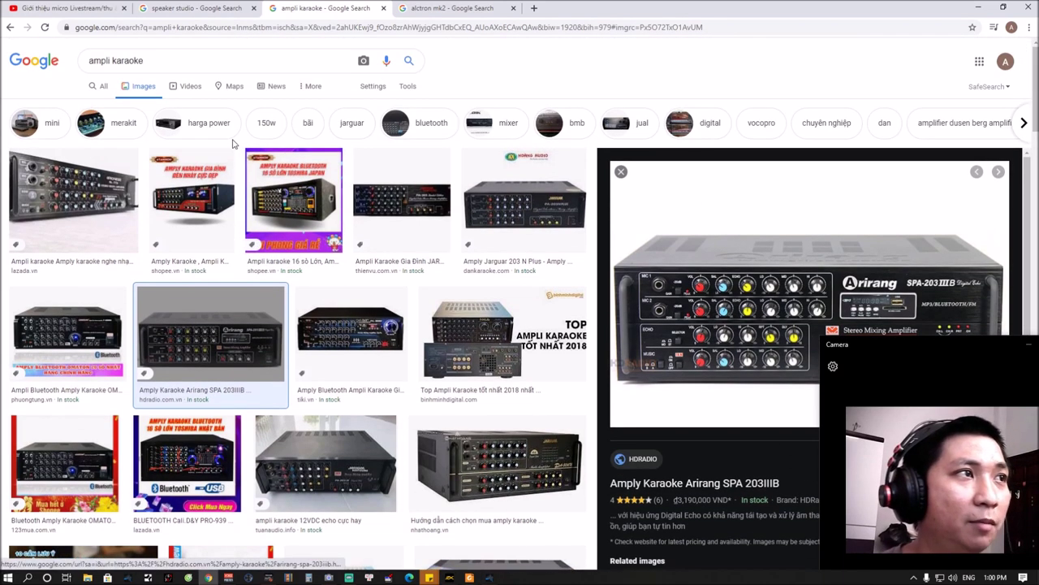
{"action": "triple_click", "coordinate": [246, 63]}
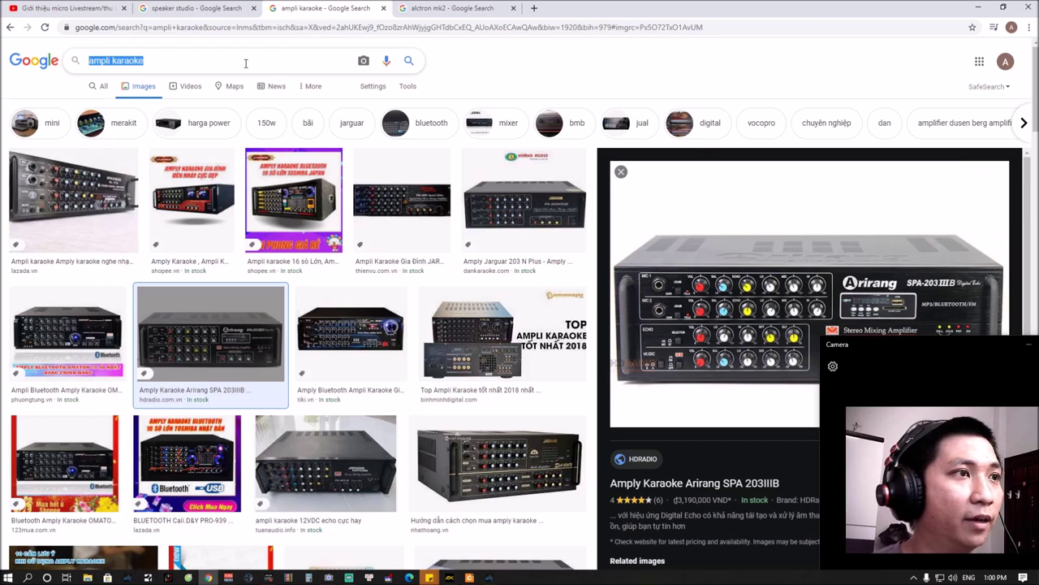
{"action": "type", "text": "fc"}
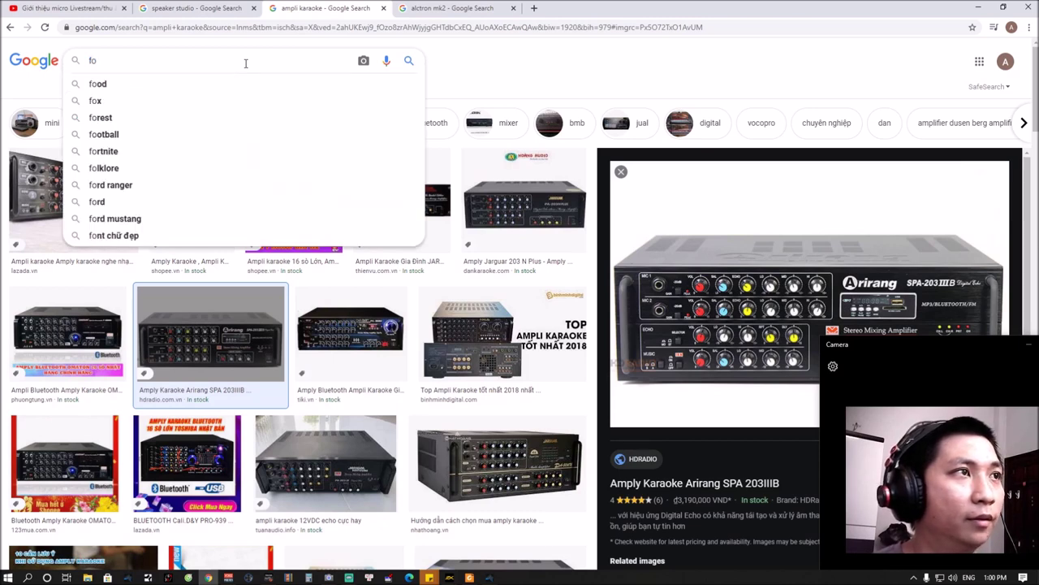
{"action": "left_click", "coordinate": [455, 9]}
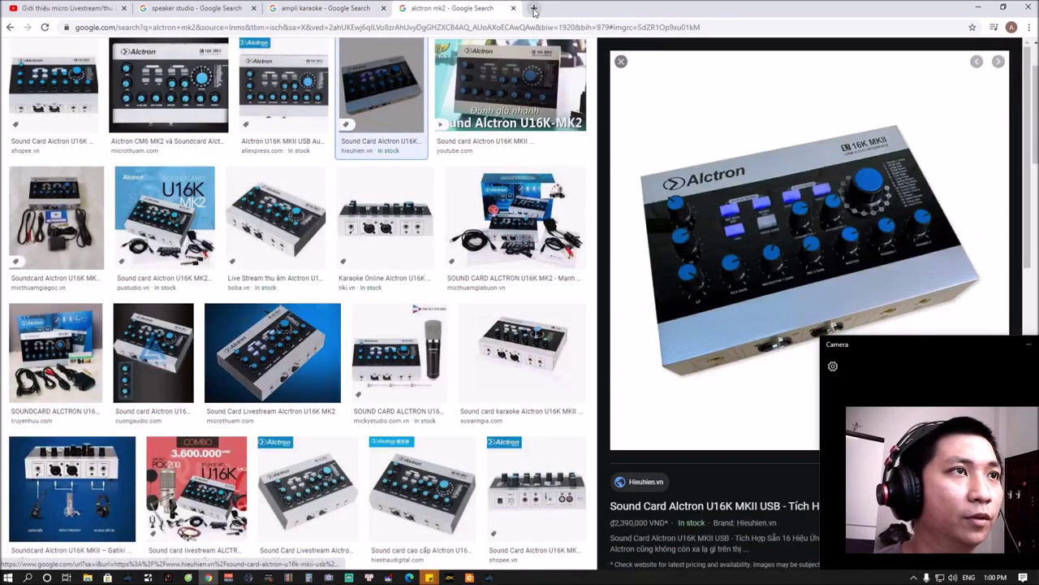
Search Google Images for "studio bundle pack" in a new tab and enlarge the Focusrite Scarlett 2i2 Studio Bundle picture from mmw.my
{"action": "left_click", "coordinate": [534, 8]}
{"action": "type", "text": "fc"}
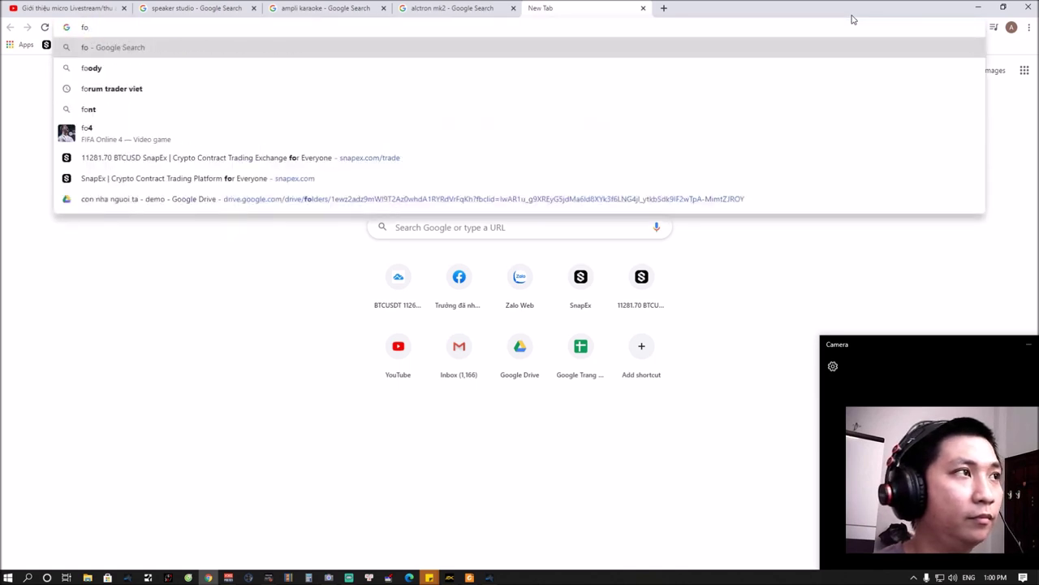
{"action": "key", "text": "BackSpace"}
{"action": "key", "text": "BackSpace"}
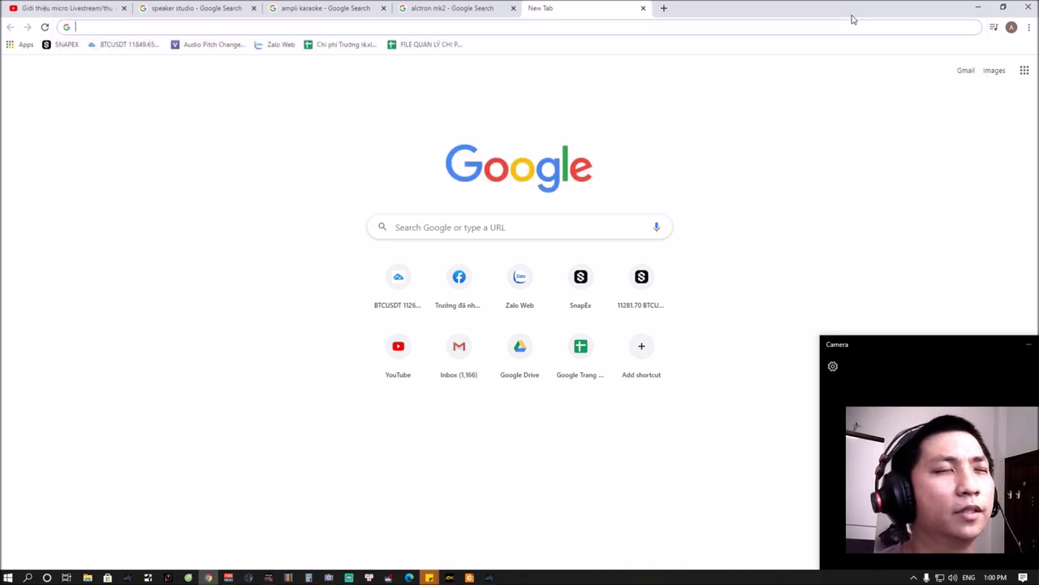
{"action": "type", "text": "studio "}
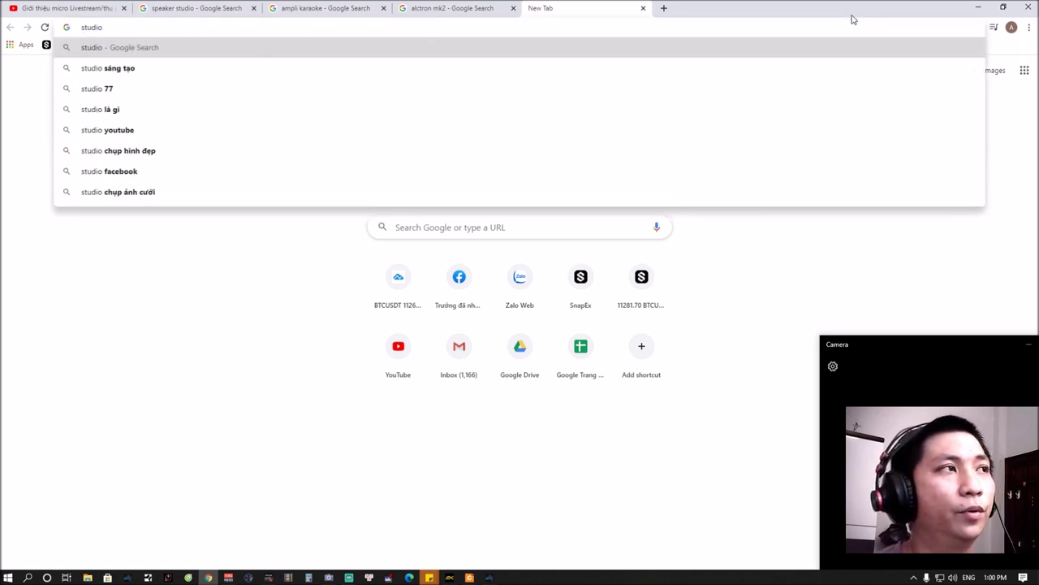
{"action": "type", "text": "bundle"}
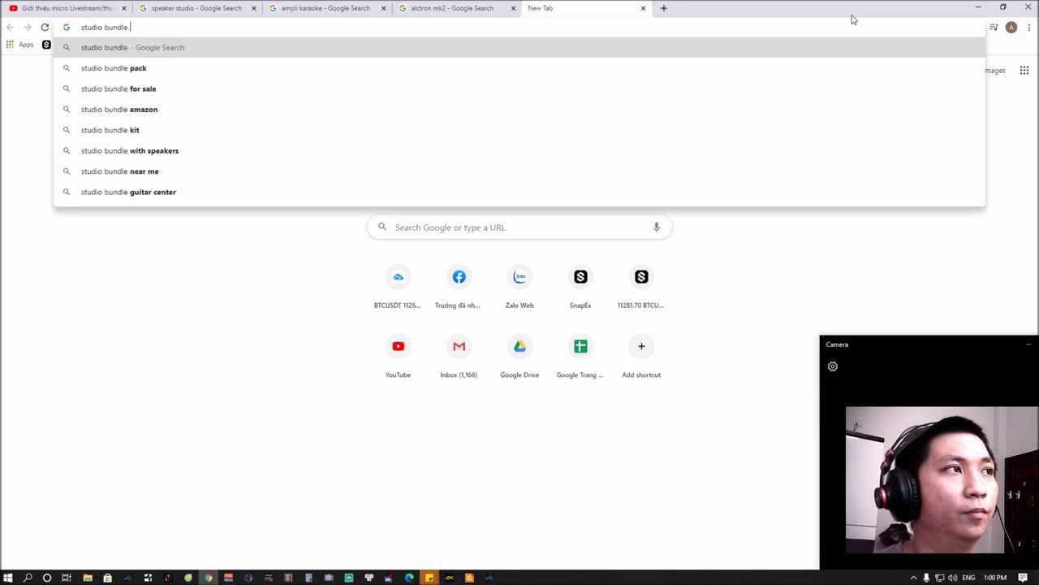
{"action": "key", "text": "Down"}
{"action": "key", "text": "Return"}
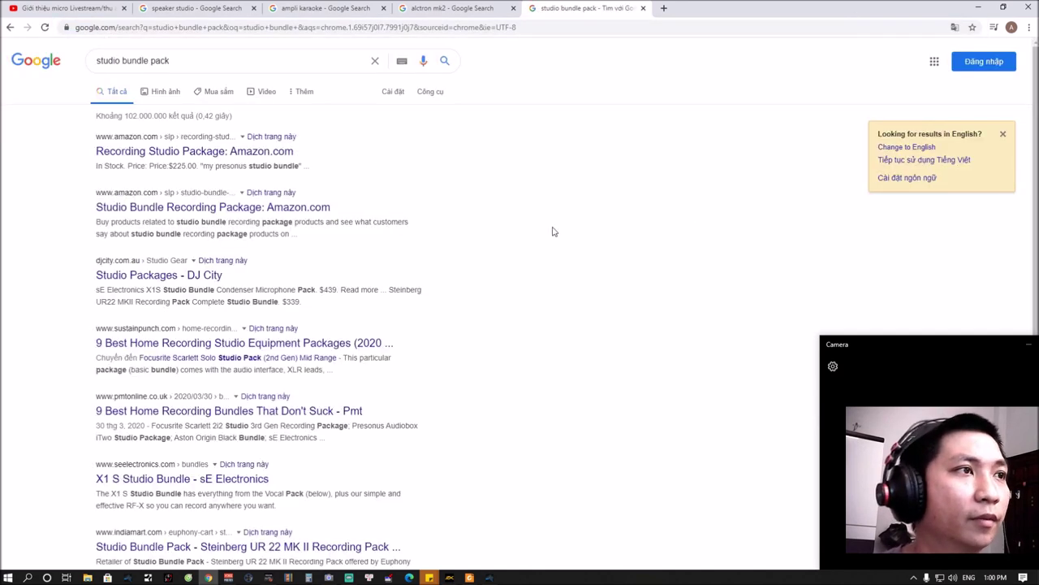
{"action": "left_click", "coordinate": [165, 94]}
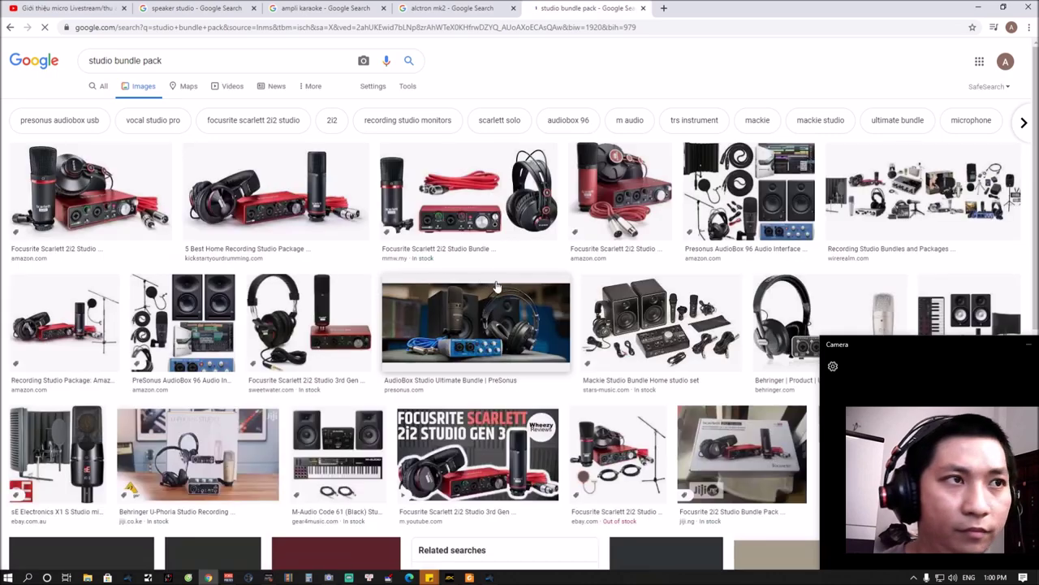
{"action": "left_click", "coordinate": [470, 195]}
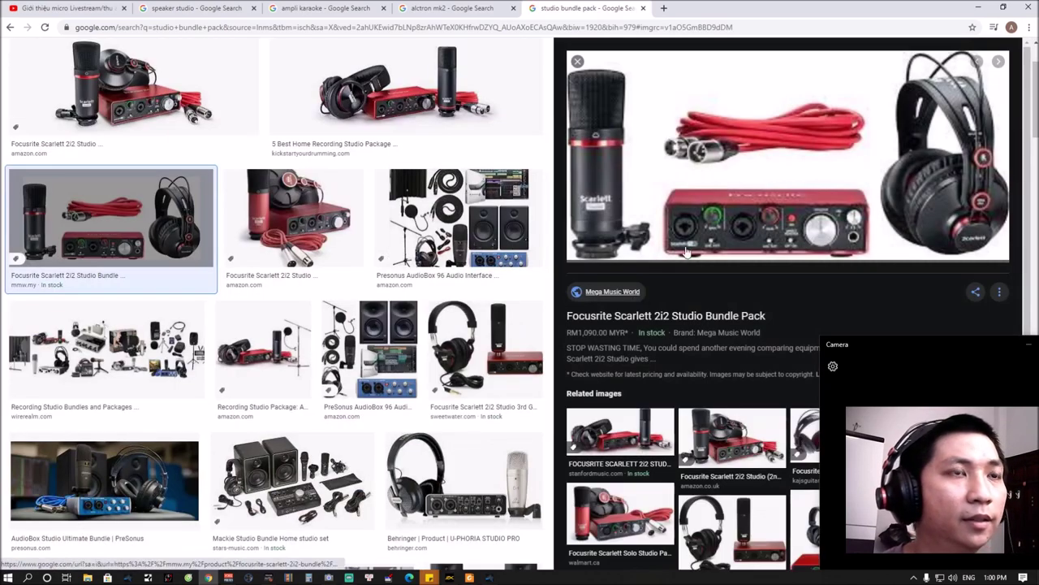
Return to the karaoke amplifier results and dismiss the search suggestions to view the Arirang amplifier's front panel
{"action": "left_click", "coordinate": [434, 8]}
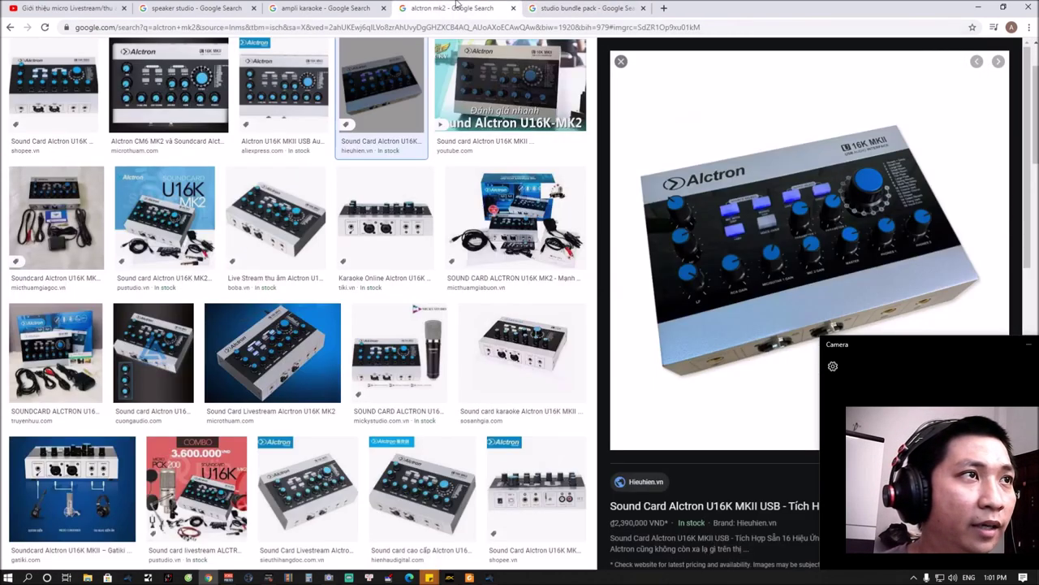
{"action": "left_click", "coordinate": [335, 8]}
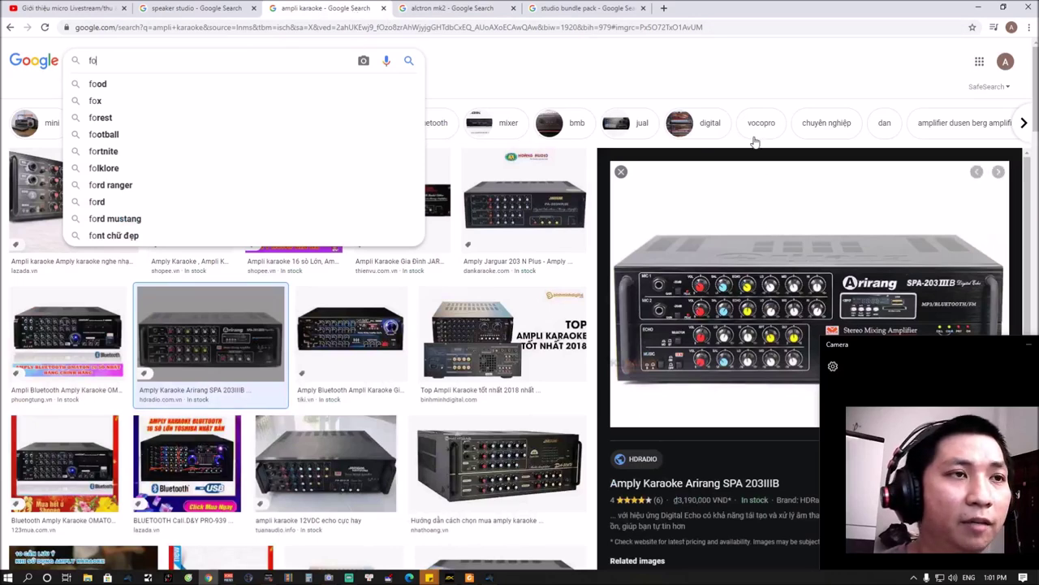
{"action": "left_click", "coordinate": [754, 84]}
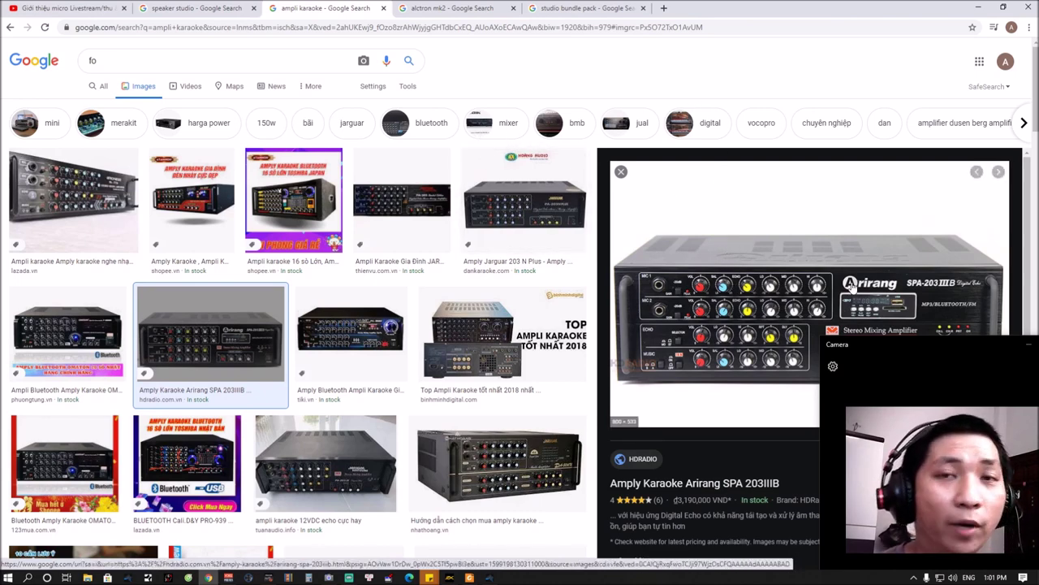
Reorder the browser tabs so the karaoke amplifier results sit beside the studio bundle results, and return to the studio bundle images
{"action": "left_click", "coordinate": [554, 7]}
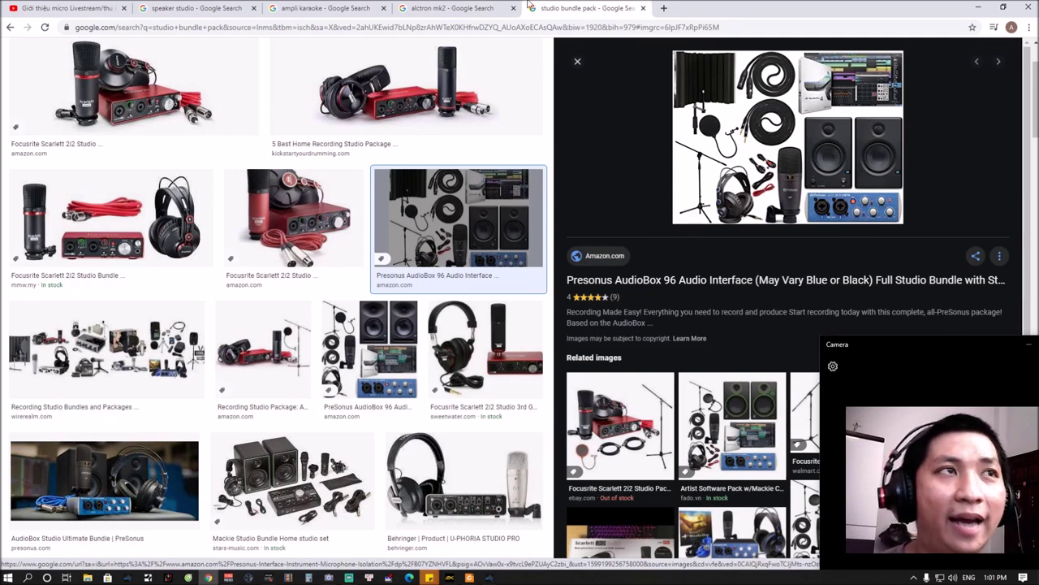
{"action": "left_click_drag", "start_coordinate": [325, 8], "coordinate": [445, 7]}
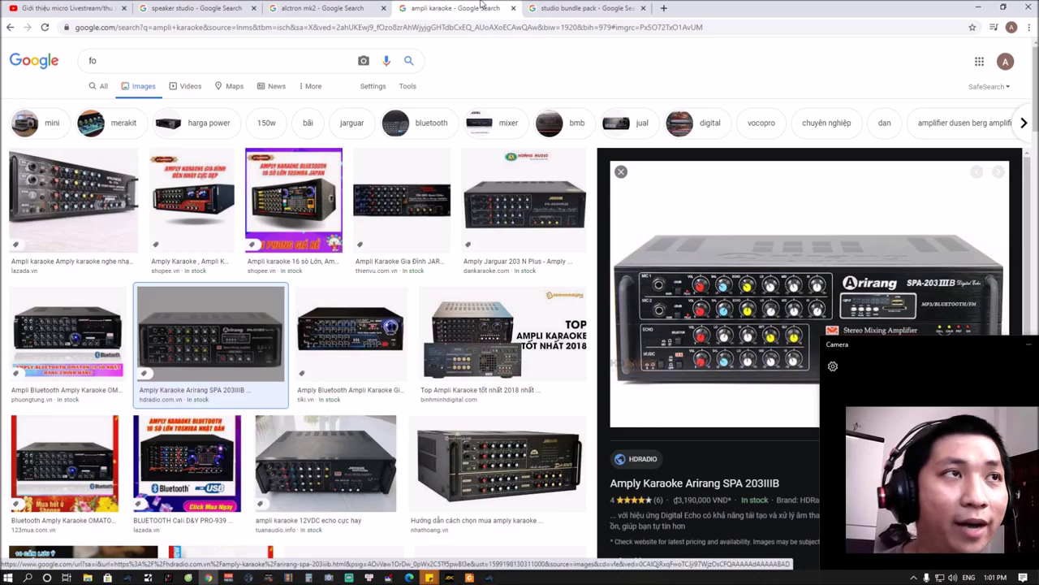
{"action": "left_click", "coordinate": [578, 7]}
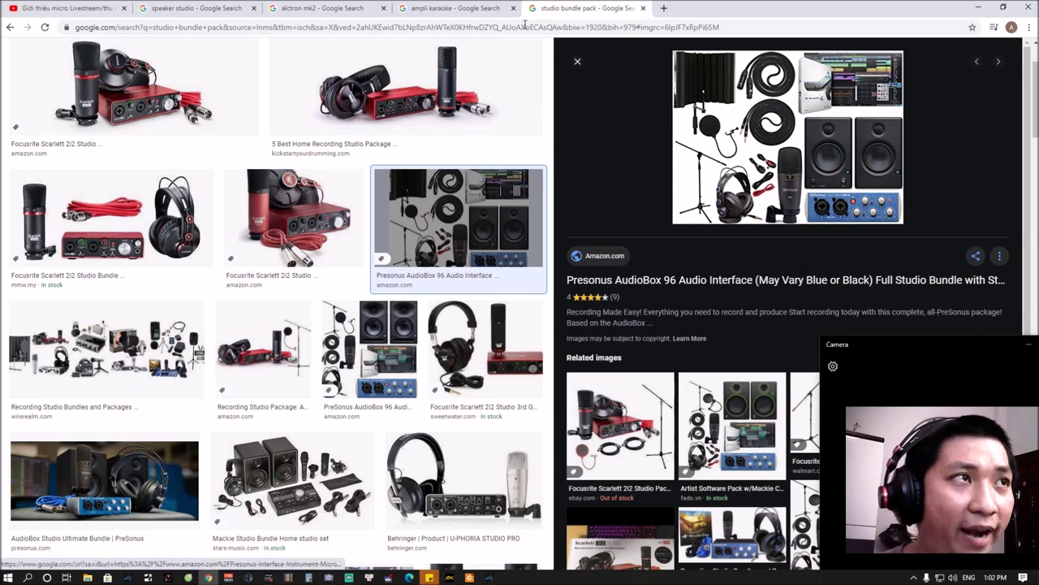
Switch to Studio One, open the Solid EQ insert on Track 1 and reposition its window over the arrangement
{"action": "left_click", "coordinate": [489, 577]}
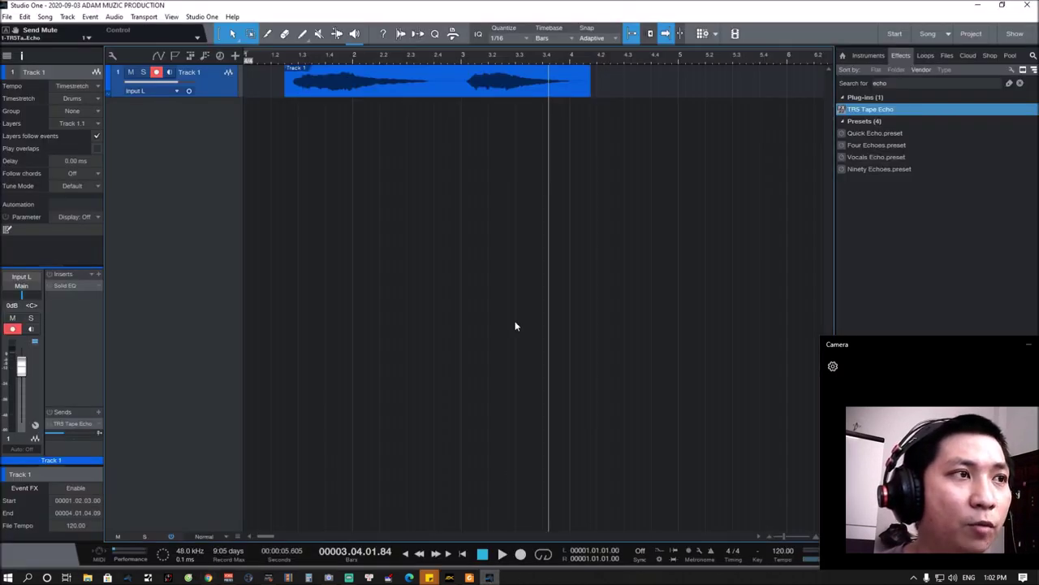
{"action": "left_click_drag", "start_coordinate": [68, 288], "coordinate": [67, 290]}
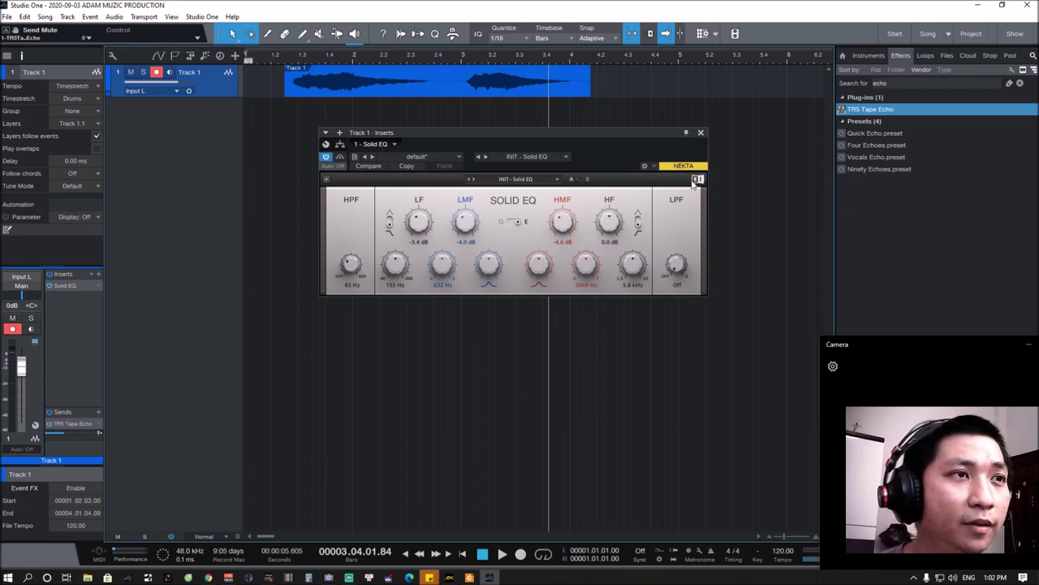
{"action": "left_click_drag", "start_coordinate": [599, 135], "coordinate": [644, 127]}
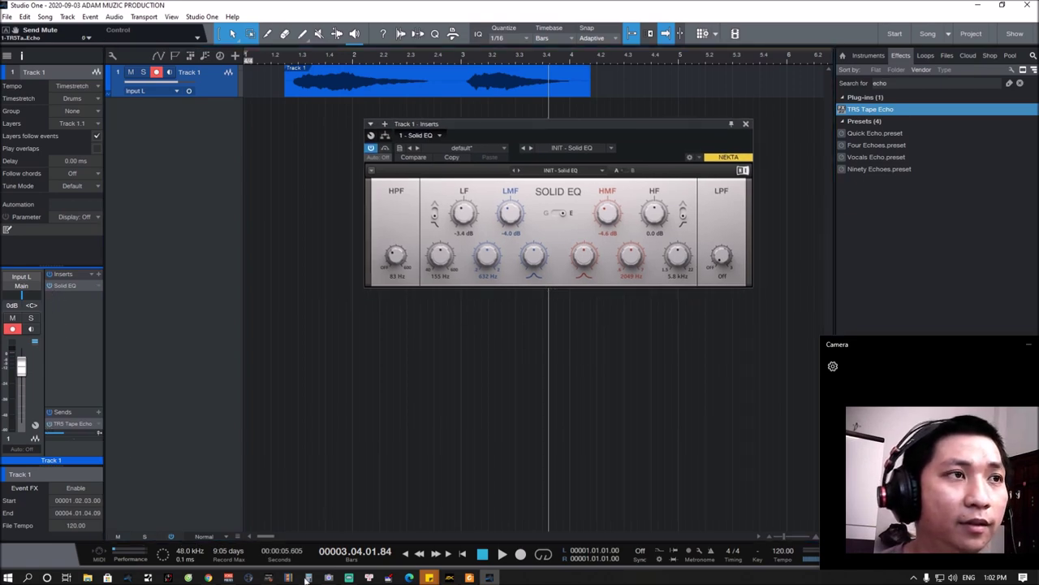
Switch to Chrome, enlarge the "5 Best Home Recording Studio Package" picture and compare it with the Arirang karaoke amplifier
{"action": "left_click", "coordinate": [209, 577]}
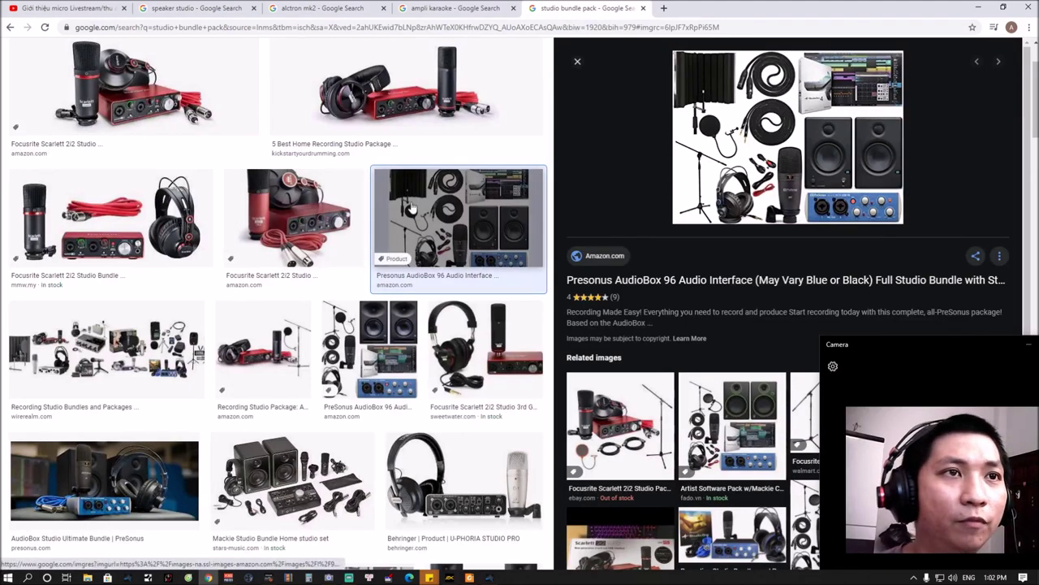
{"action": "left_click", "coordinate": [293, 216]}
{"action": "left_click", "coordinate": [378, 94]}
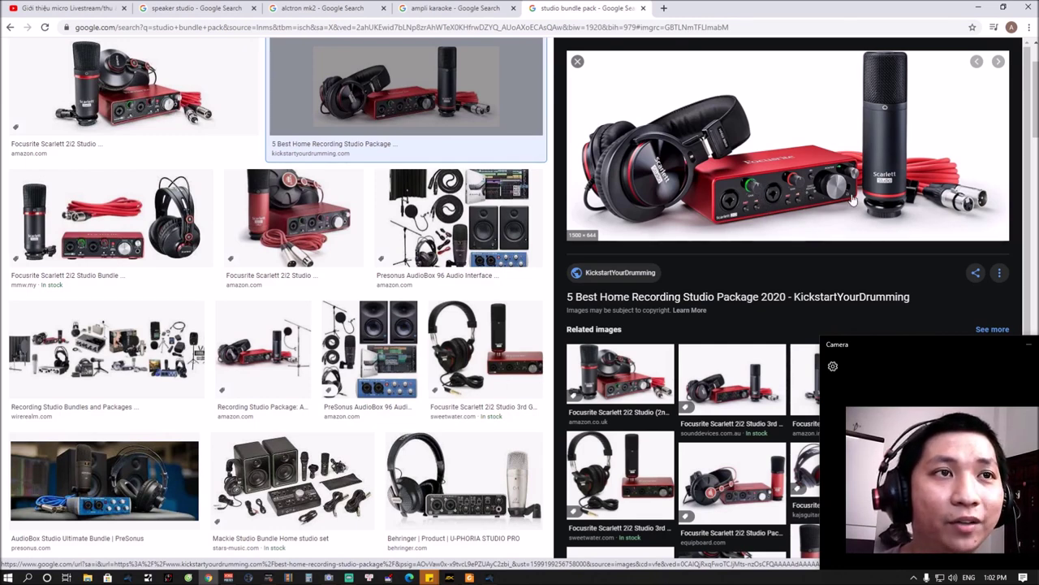
{"action": "key", "text": "ctrl+shift+Tab"}
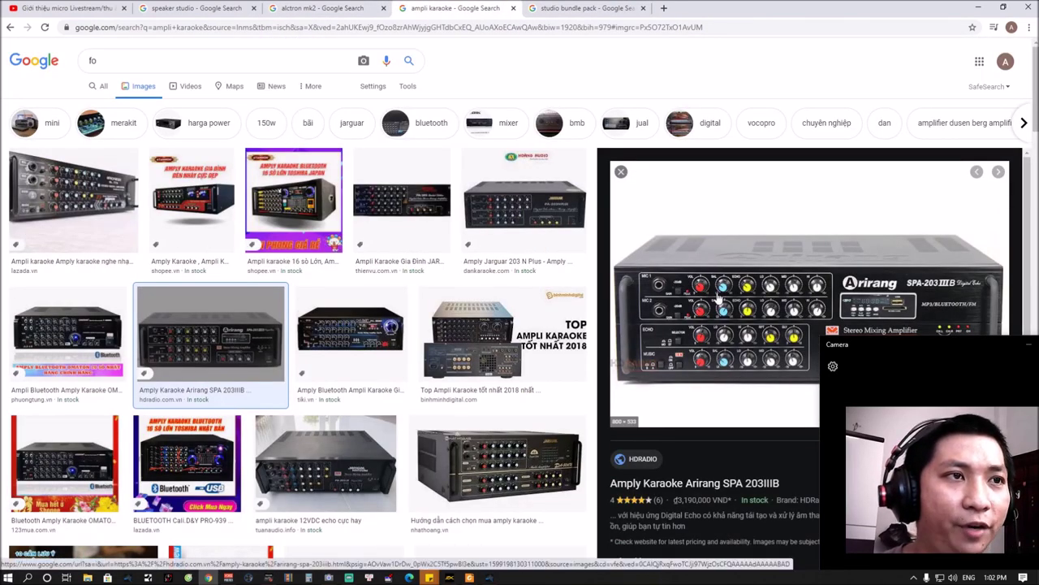
{"action": "left_click", "coordinate": [615, 7]}
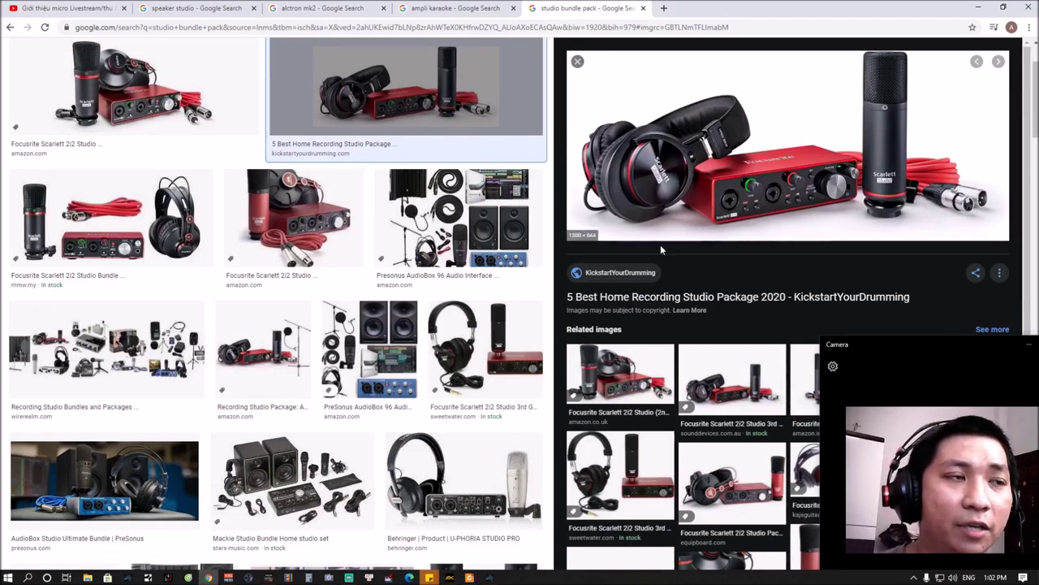
Check the Solid EQ in Studio One, then compare the karaoke amplifier and recording package pictures in Chrome
{"action": "left_click", "coordinate": [489, 577]}
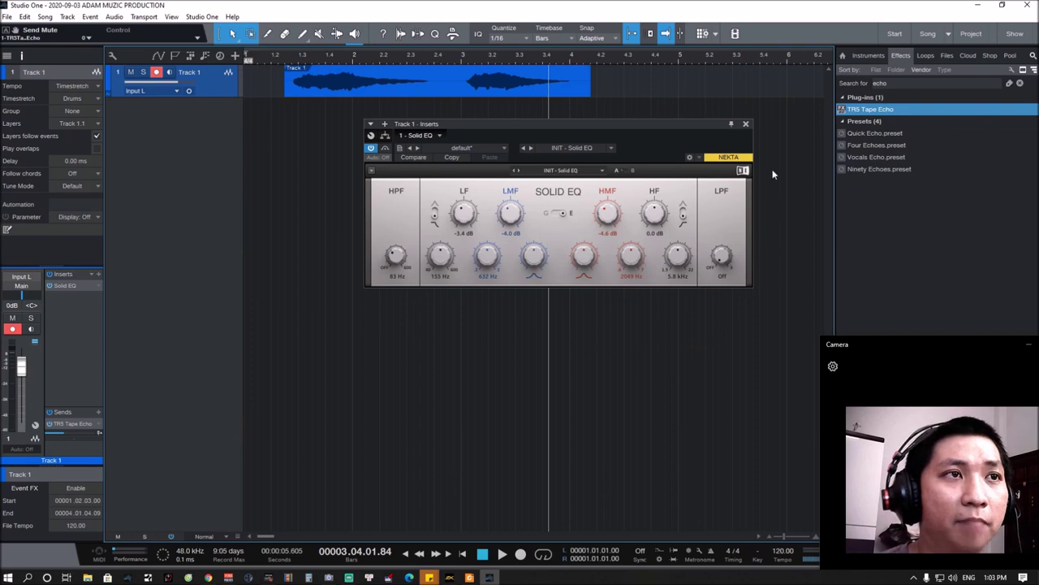
{"action": "left_click", "coordinate": [207, 578]}
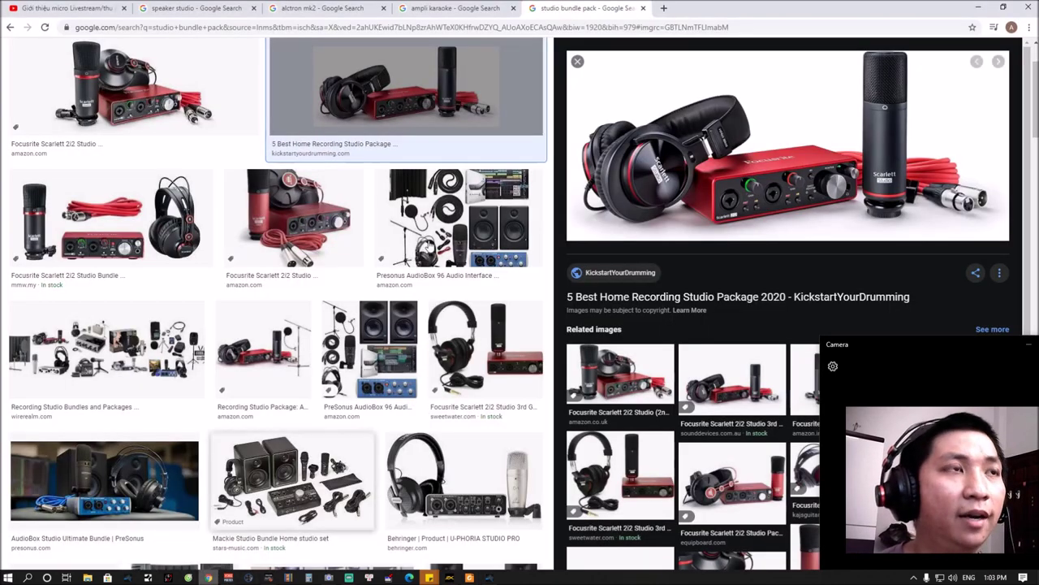
{"action": "left_click", "coordinate": [451, 8]}
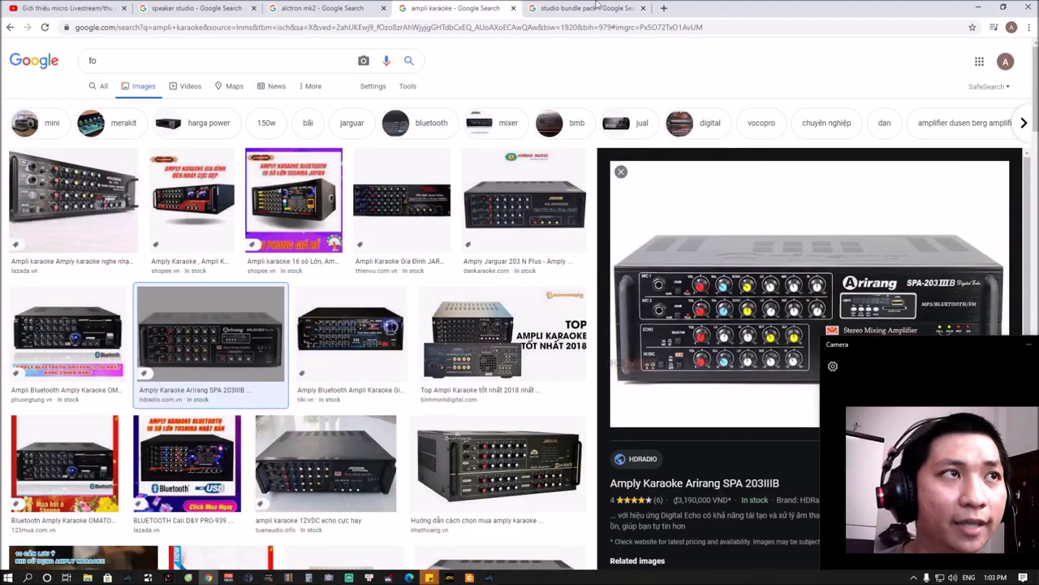
{"action": "key", "text": "ctrl+Tab"}
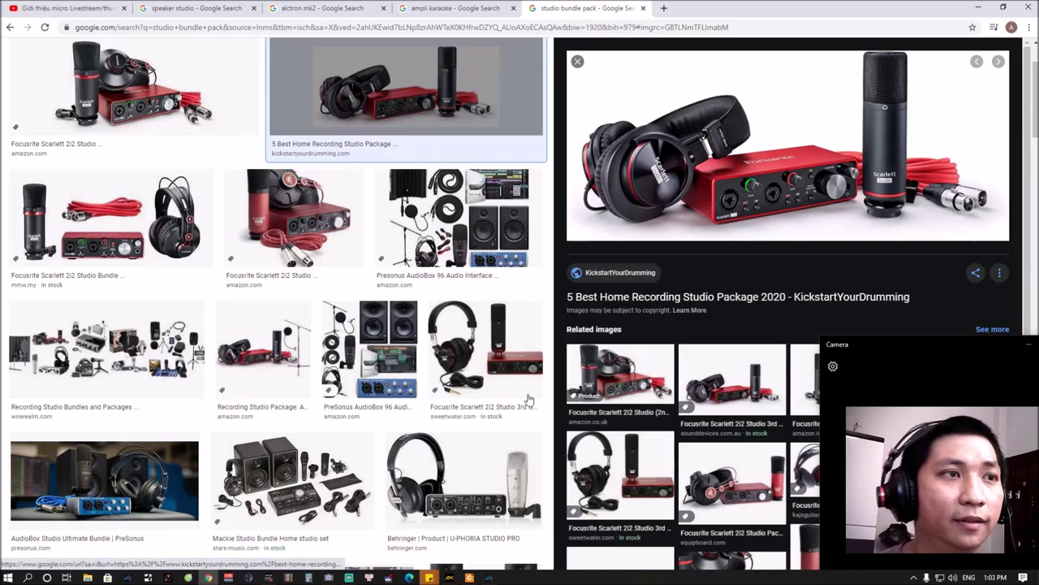
Switch to Studio One and set the Solid EQ's LF gain to 2.6 dB and LMF gain to 0.8 dB
{"action": "left_click", "coordinate": [488, 578]}
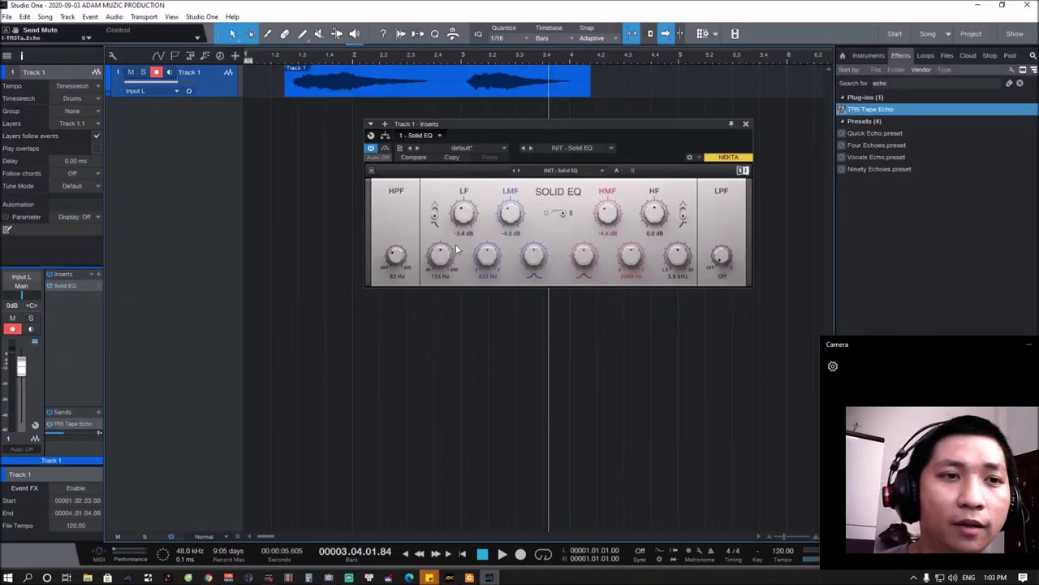
{"action": "scroll", "coordinate": [474, 220], "scroll_direction": "up", "scroll_amount": 6}
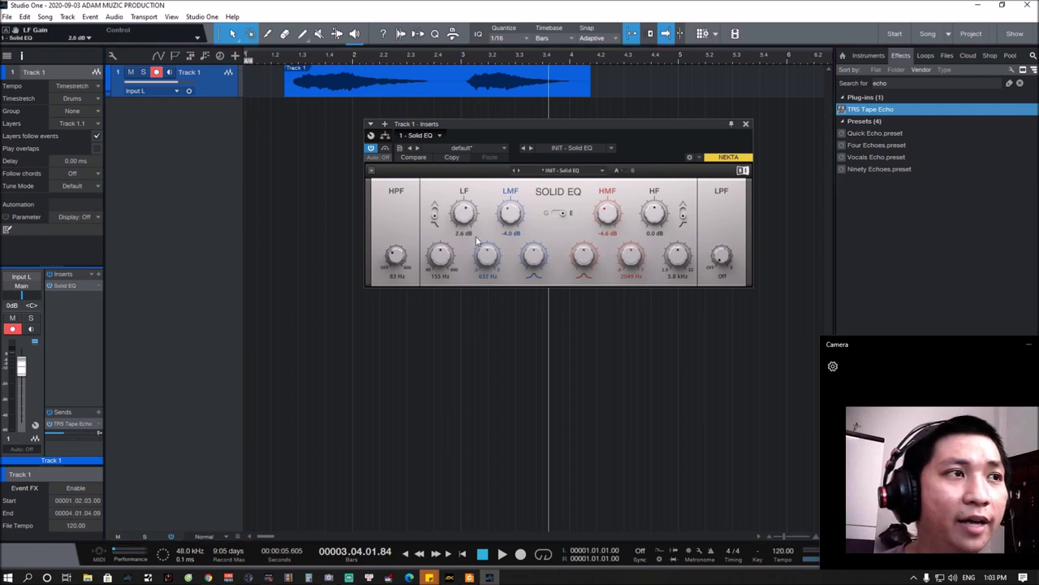
{"action": "scroll", "coordinate": [511, 224], "scroll_direction": "up", "scroll_amount": 6}
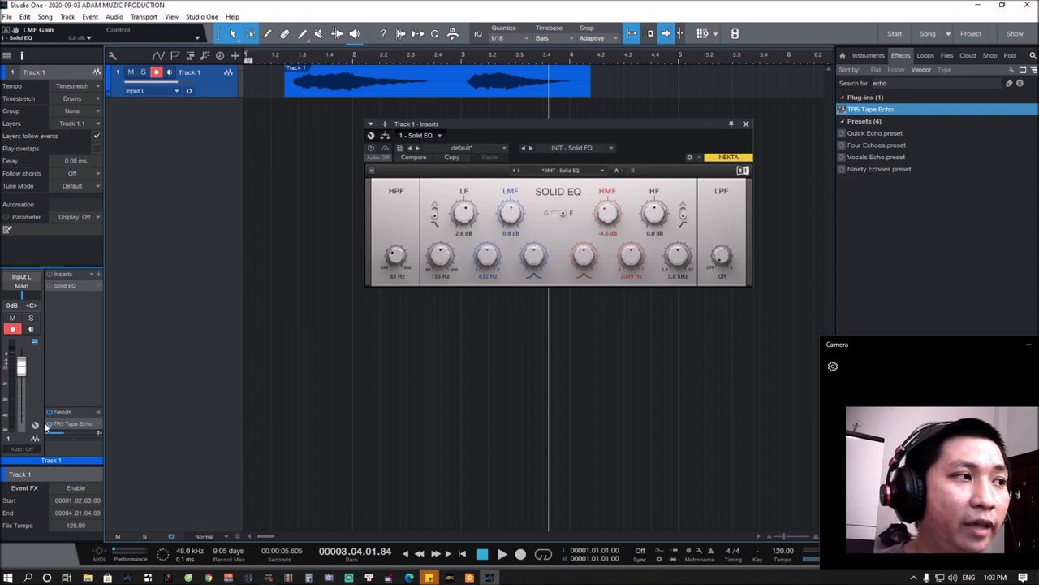
Play the Track 1 recording from the start of its audio event with the inserts and sends bypassed
{"action": "left_click", "coordinate": [285, 55]}
{"action": "key", "text": "space"}
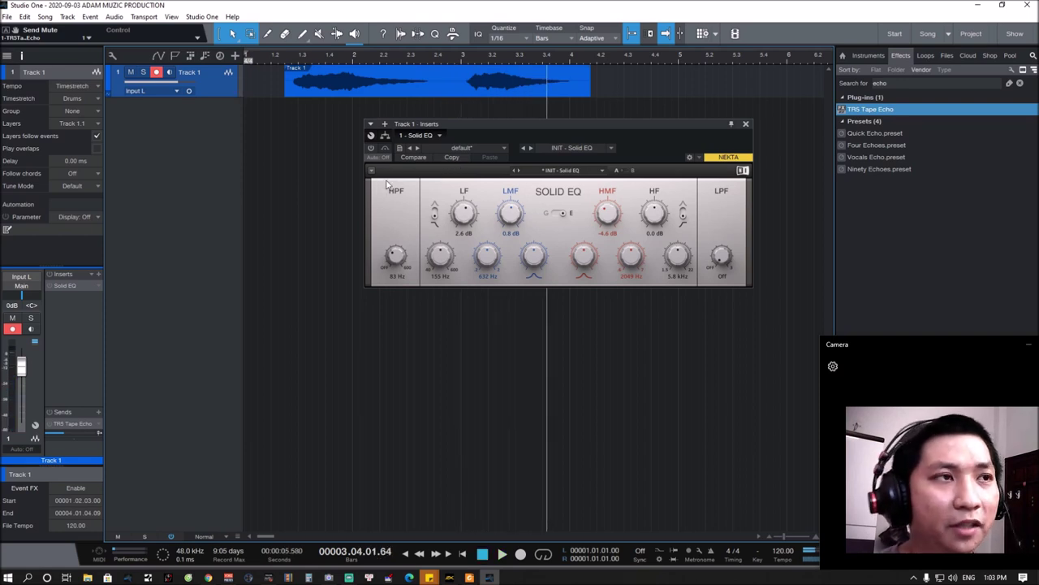
Open the TR5 Tape Echo used by Track 1's send and move its window lower over the arrangement
{"action": "double_click", "coordinate": [74, 430]}
{"action": "left_click_drag", "start_coordinate": [639, 130], "coordinate": [611, 194]}
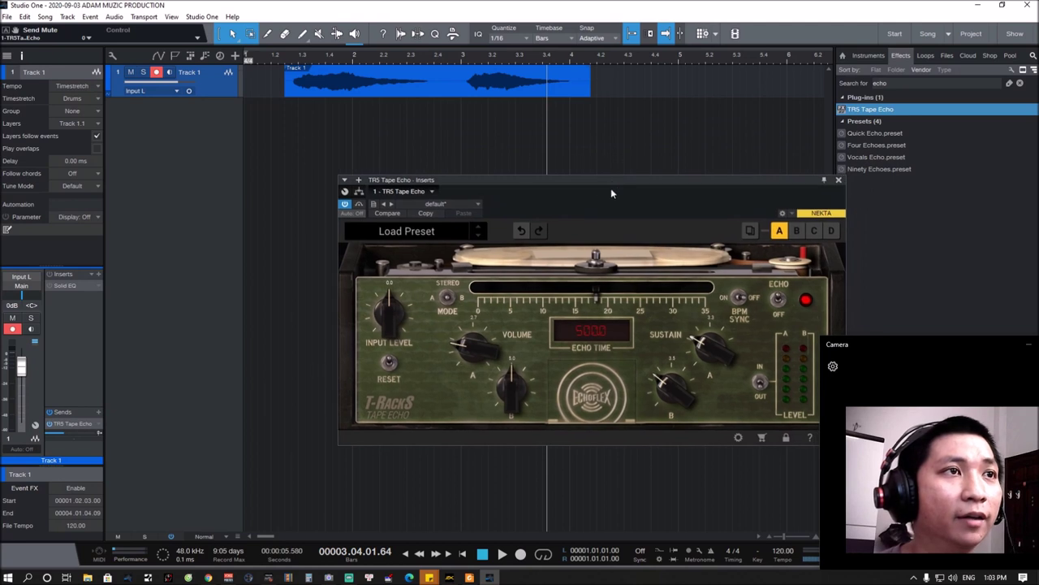
Play Track 1 from the start of its audio event with only the tape echo send active, and close the TR5 Tape Echo window
{"action": "left_click", "coordinate": [300, 67]}
{"action": "key", "text": "space"}
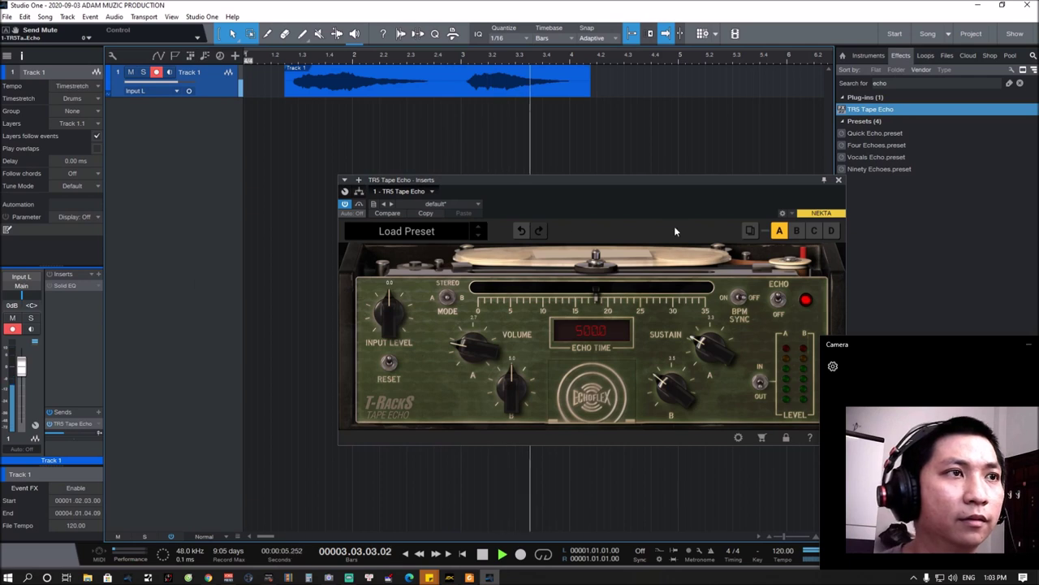
{"action": "left_click", "coordinate": [838, 180]}
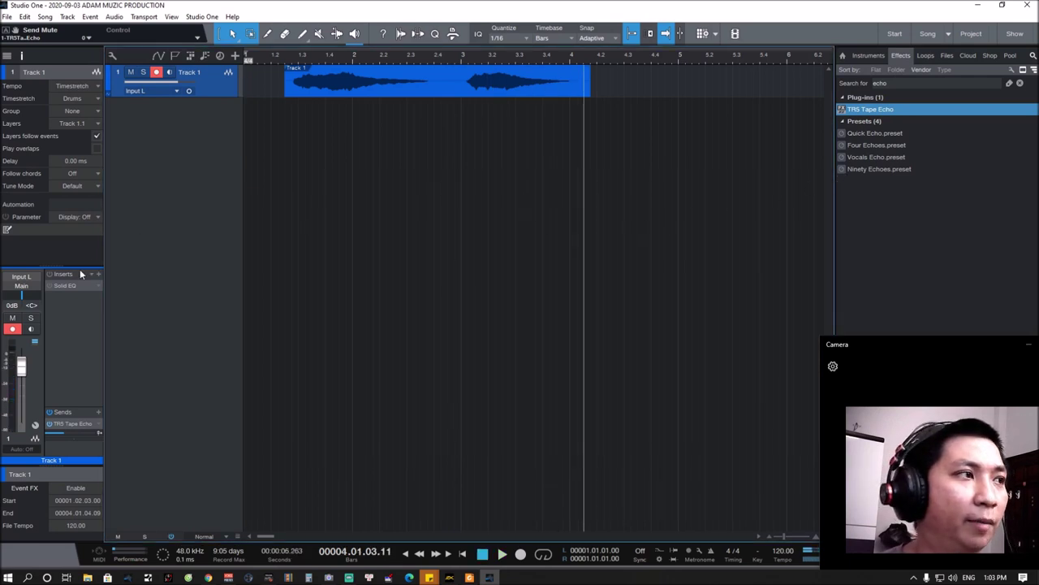
Activate Track 1's Solid EQ, replay the vocal from its start, and set the HPF to 91 Hz and HMF gain to -4.3 dB
{"action": "left_click", "coordinate": [50, 285]}
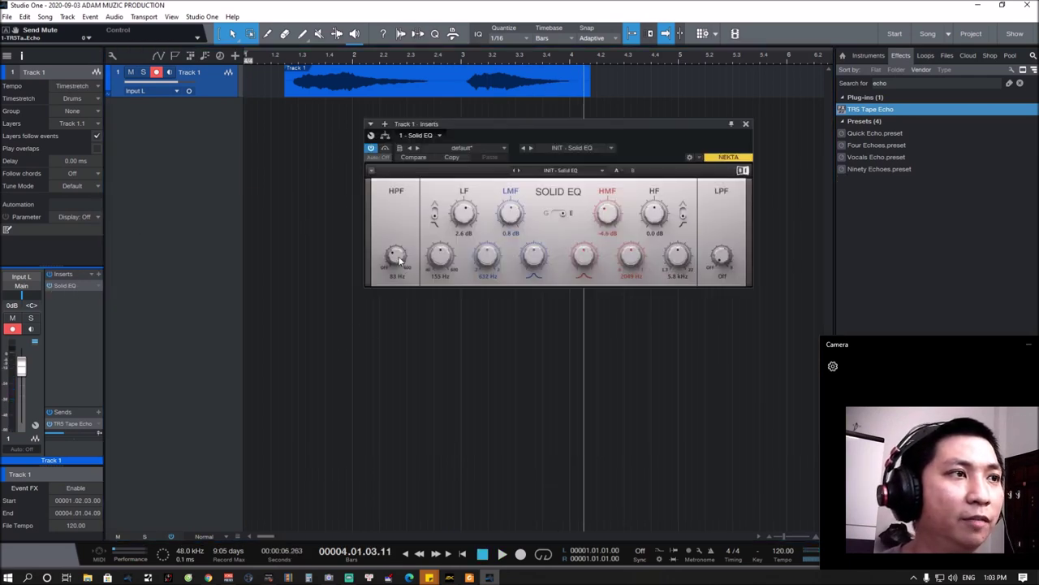
{"action": "left_click", "coordinate": [286, 61]}
{"action": "key", "text": "space"}
{"action": "mouse_move", "coordinate": [382, 256]}
{"action": "left_mouse_down"}
{"action": "mouse_move", "coordinate": [382, 232]}
{"action": "mouse_move", "coordinate": [382, 256]}
{"action": "left_mouse_up"}
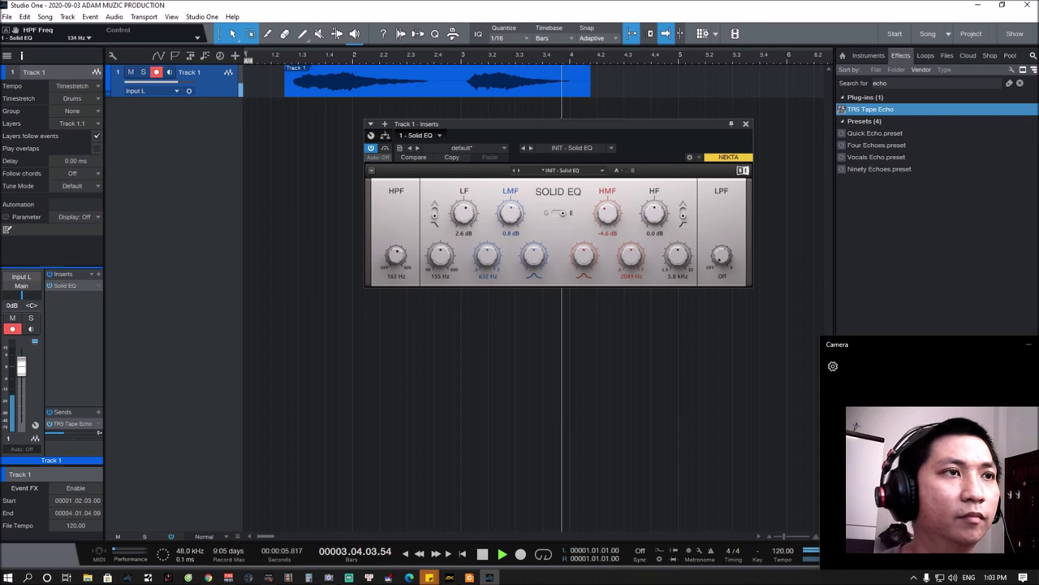
{"action": "left_click", "coordinate": [292, 61]}
{"action": "key", "text": "space"}
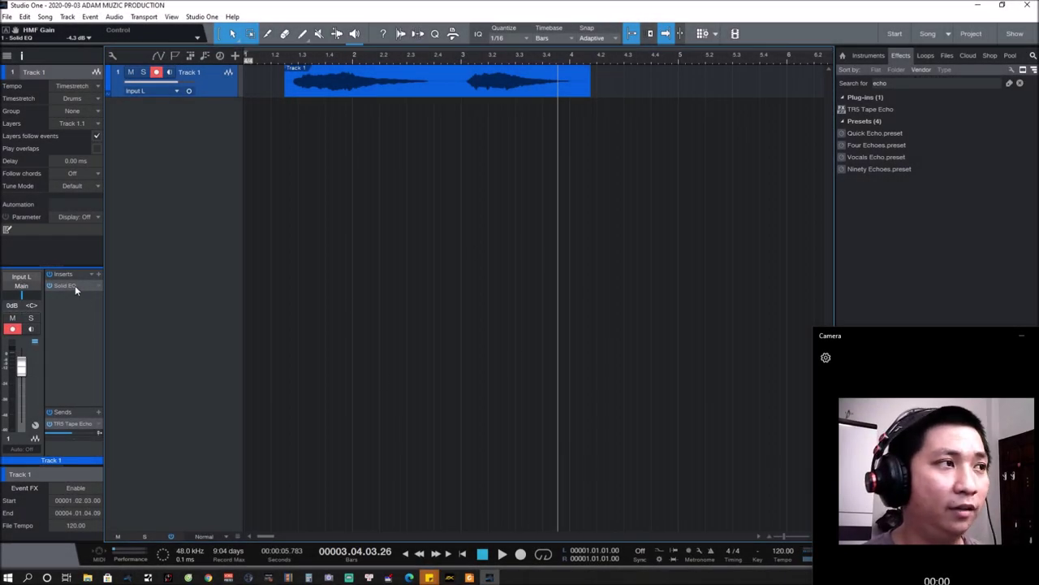
Open the Solid EQ, check the karaoke amplifier picture in Chrome against it, and return to Studio One
{"action": "left_click", "coordinate": [75, 285]}
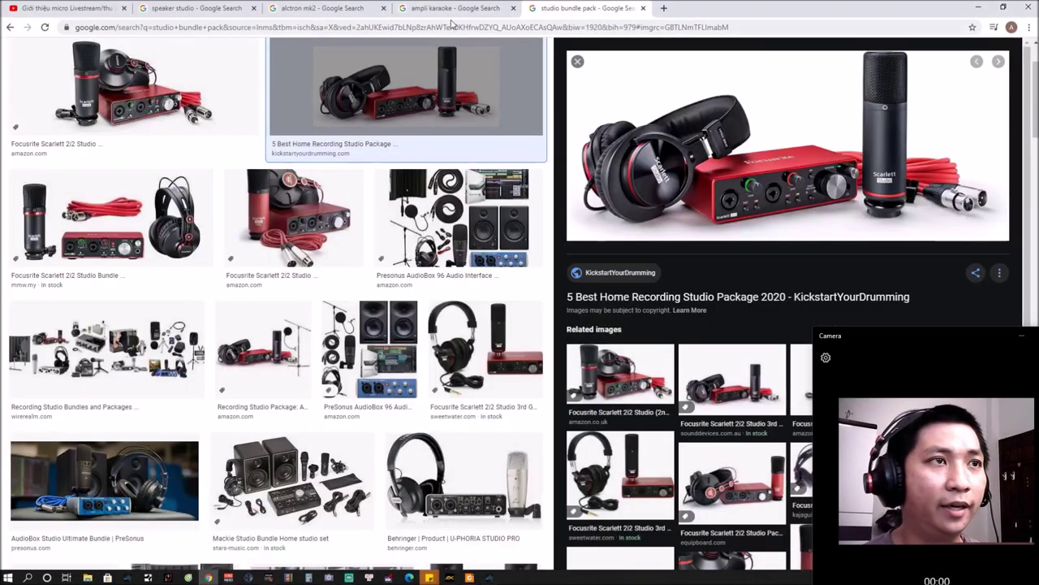
{"action": "left_click", "coordinate": [451, 9]}
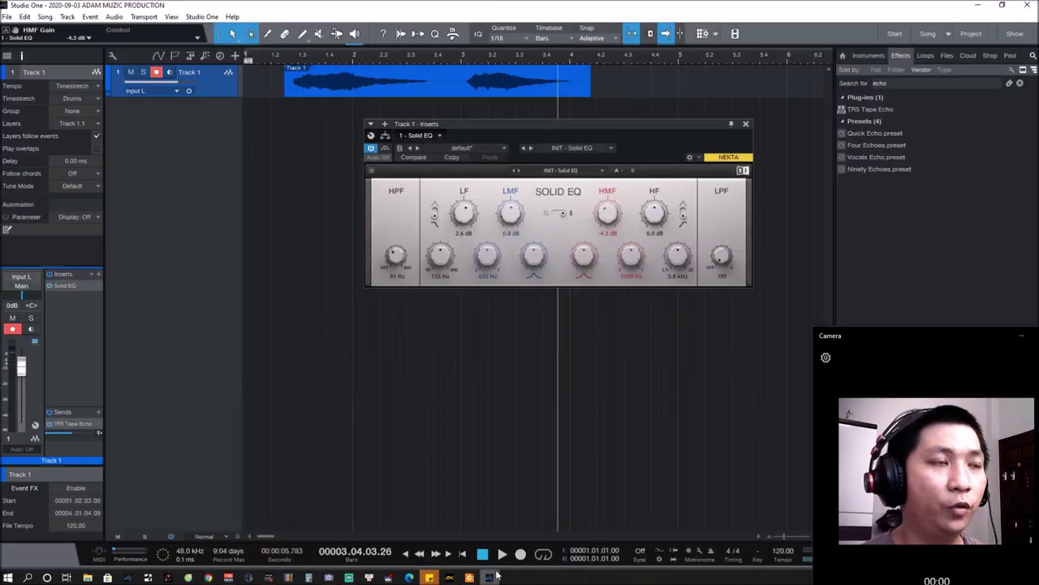
{"action": "left_click", "coordinate": [490, 577]}
Open and pin the TR5 Tape Echo low over the arrangement, and place the reopened Solid EQ window above it
{"action": "left_click_drag", "start_coordinate": [592, 128], "coordinate": [570, 124]}
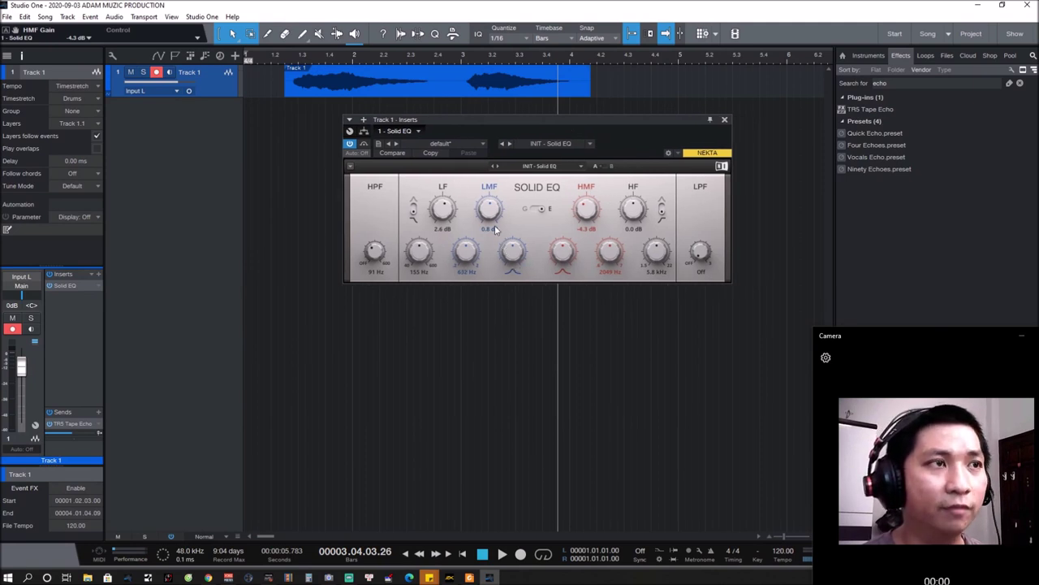
{"action": "double_click", "coordinate": [81, 424]}
{"action": "left_click_drag", "start_coordinate": [556, 132], "coordinate": [510, 261]}
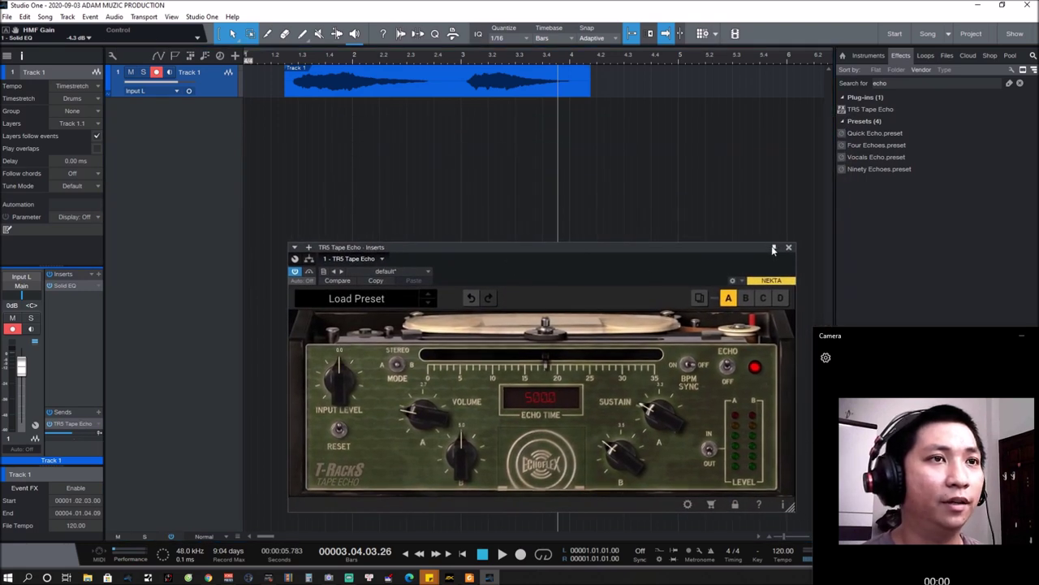
{"action": "double_click", "coordinate": [65, 286]}
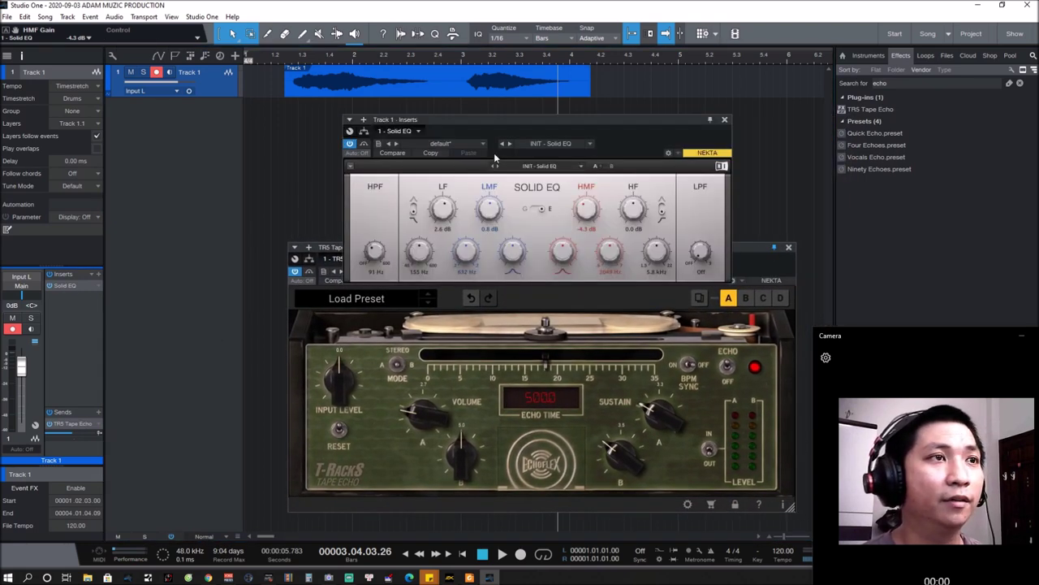
{"action": "left_click_drag", "start_coordinate": [500, 129], "coordinate": [506, 75]}
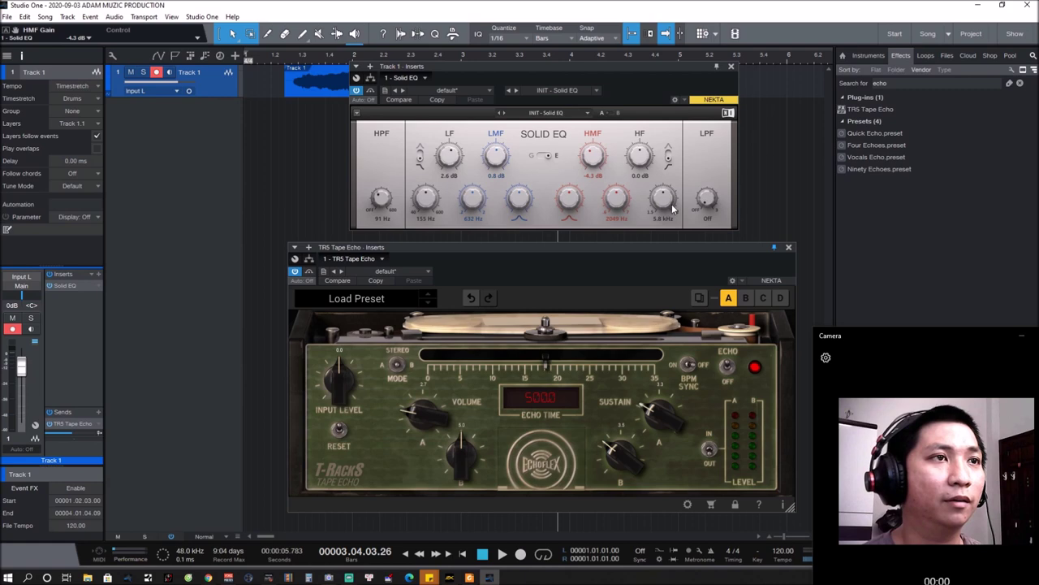
Compare the Arirang SPA-203IIIB amplifier's knobs in Chrome with the Solid EQ and TR5 Tape Echo controls in Studio One
{"action": "left_click", "coordinate": [208, 577]}
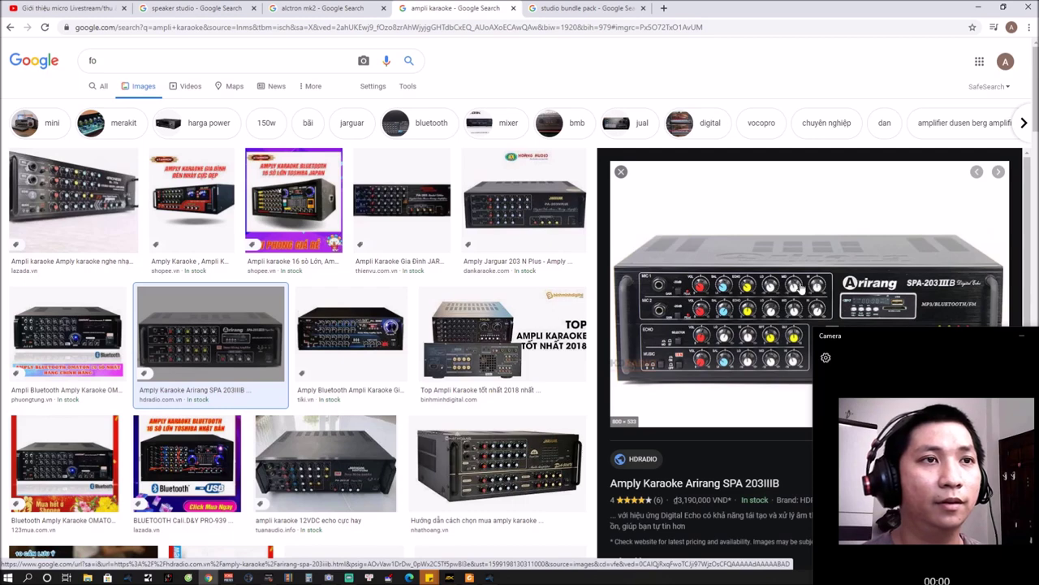
{"action": "left_click", "coordinate": [490, 577]}
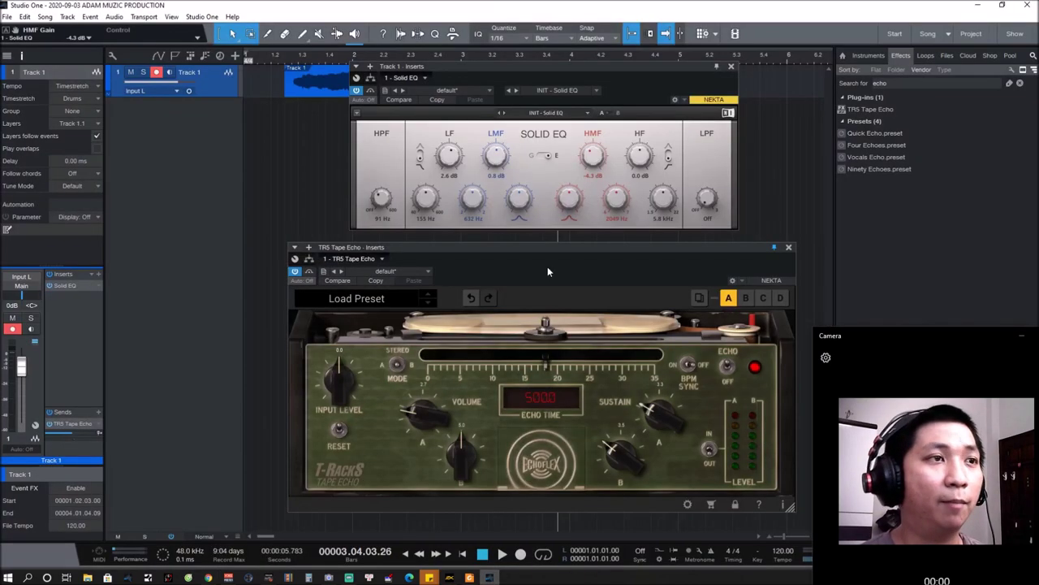
{"action": "left_click_drag", "start_coordinate": [566, 68], "coordinate": [583, 108]}
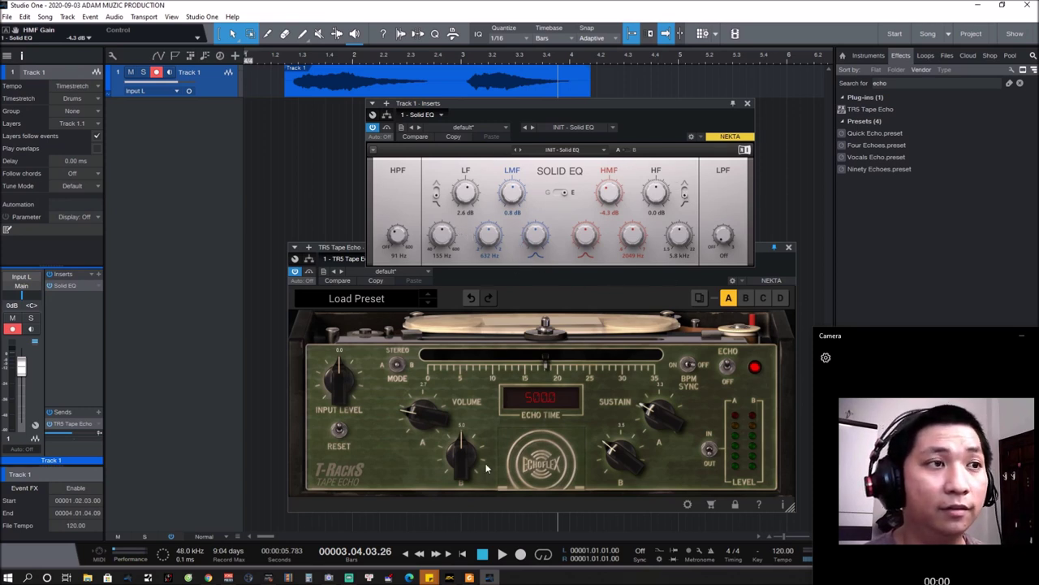
{"action": "left_click", "coordinate": [208, 578]}
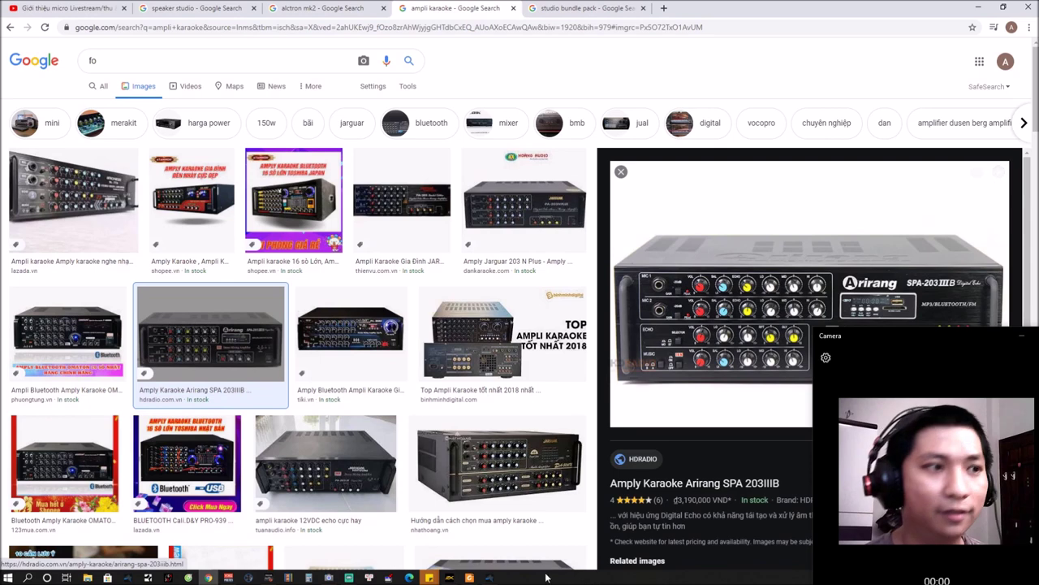
{"action": "left_click", "coordinate": [493, 578]}
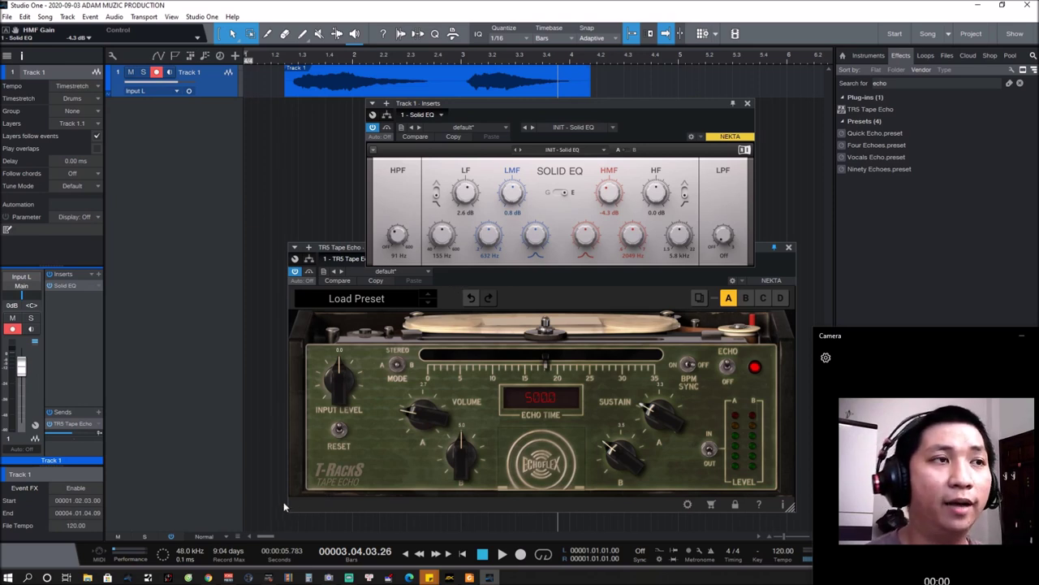
Switch to Chrome and compare the karaoke amplifier picture with the Focusrite Scarlett studio recording package
{"action": "left_click", "coordinate": [209, 578]}
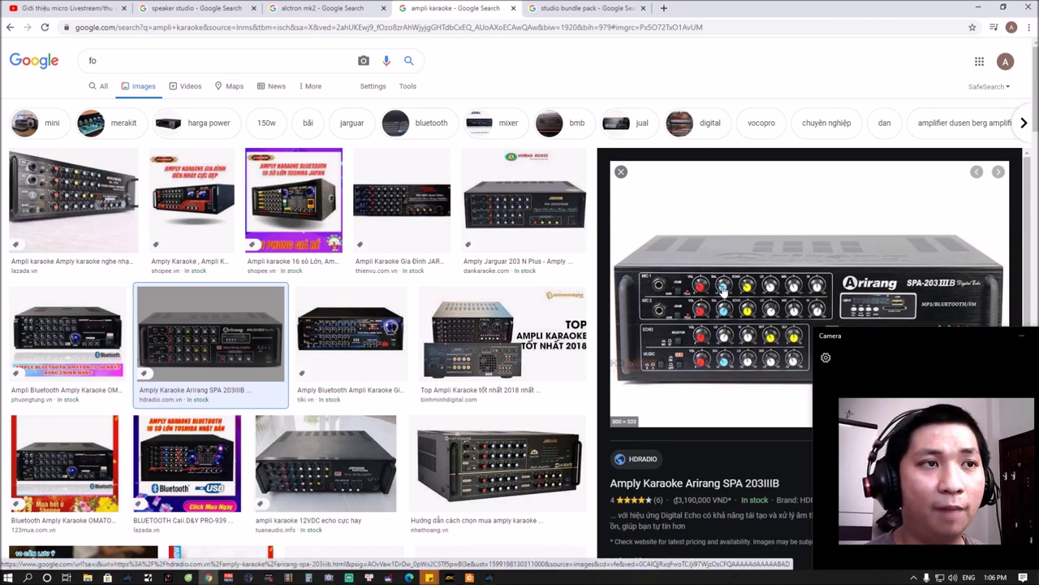
{"action": "key", "text": "ctrl+Tab"}
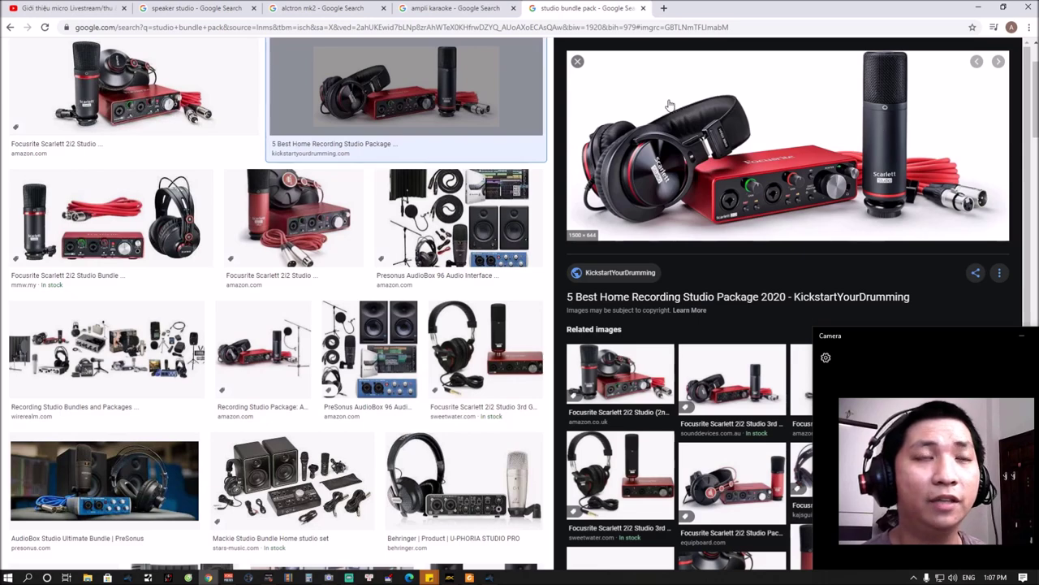
{"action": "key", "text": "ctrl+shift+Tab"}
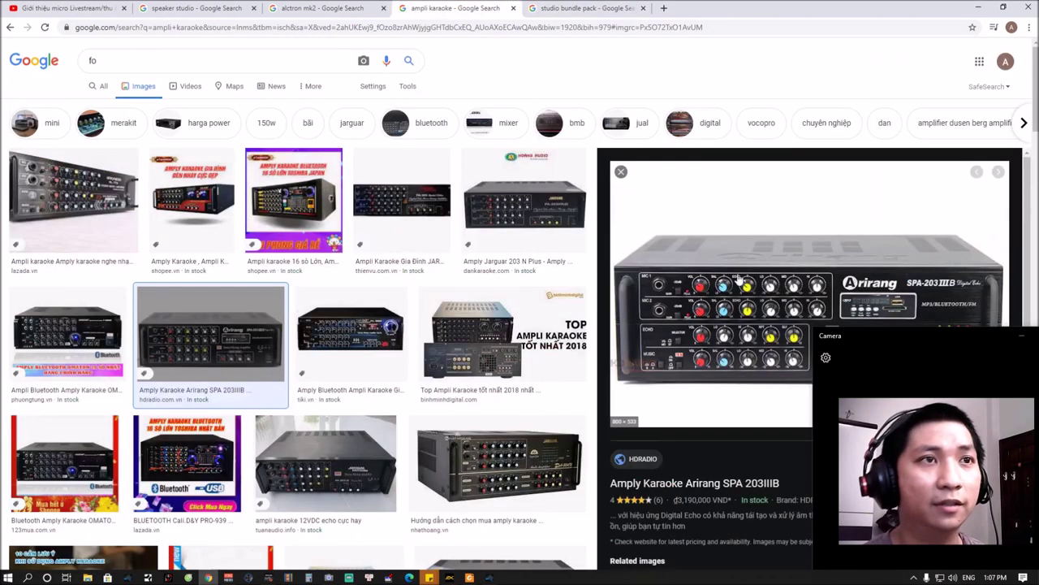
{"action": "key", "text": "ctrl+Tab"}
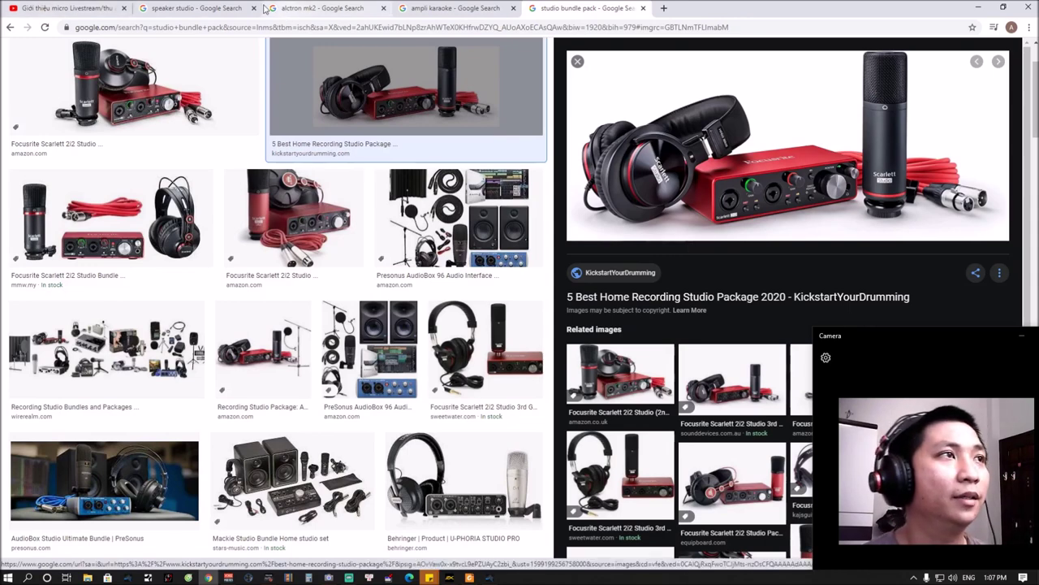
Open the YouTube video introducing the livestream microphone, rewind it to an earlier part of the unboxing, and play it
{"action": "left_click", "coordinate": [73, 9]}
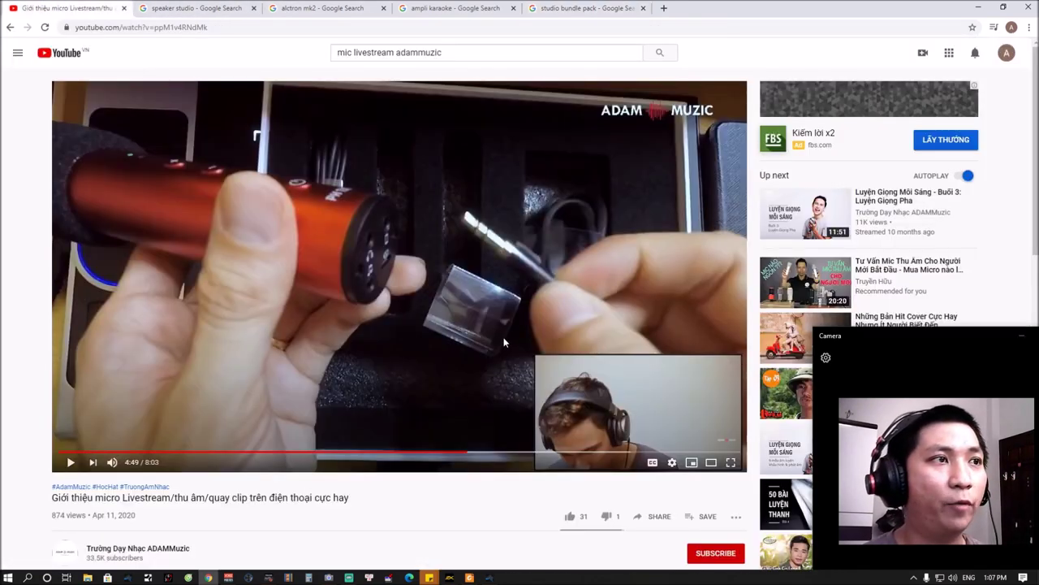
{"action": "left_click_drag", "start_coordinate": [454, 457], "coordinate": [412, 456]}
{"action": "left_click", "coordinate": [406, 368]}
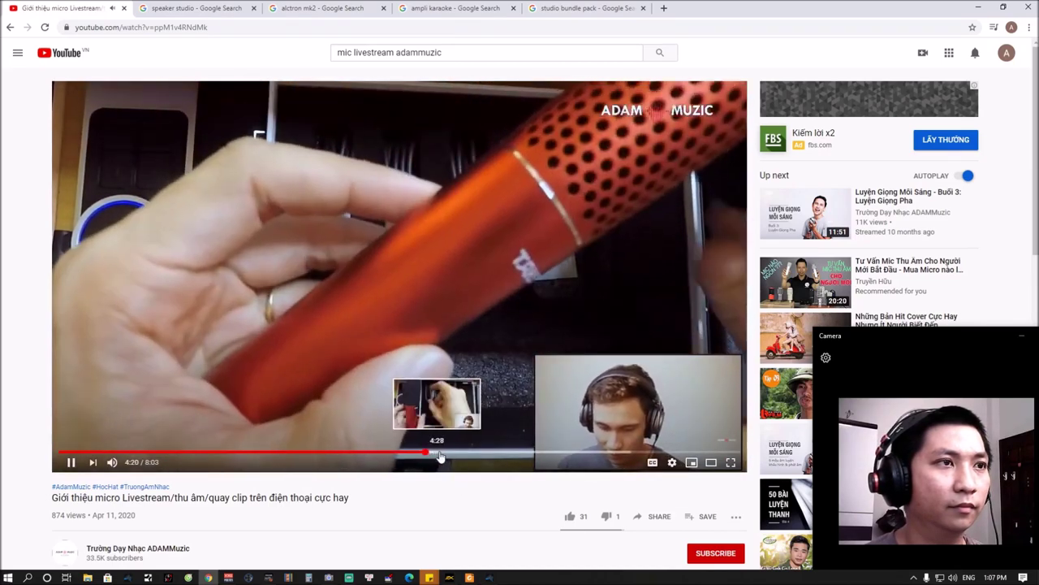
Skip forward through the microphone video to about 5:11, watch the singing demonstration, and pause it at 5:30
{"action": "left_click", "coordinate": [444, 457]}
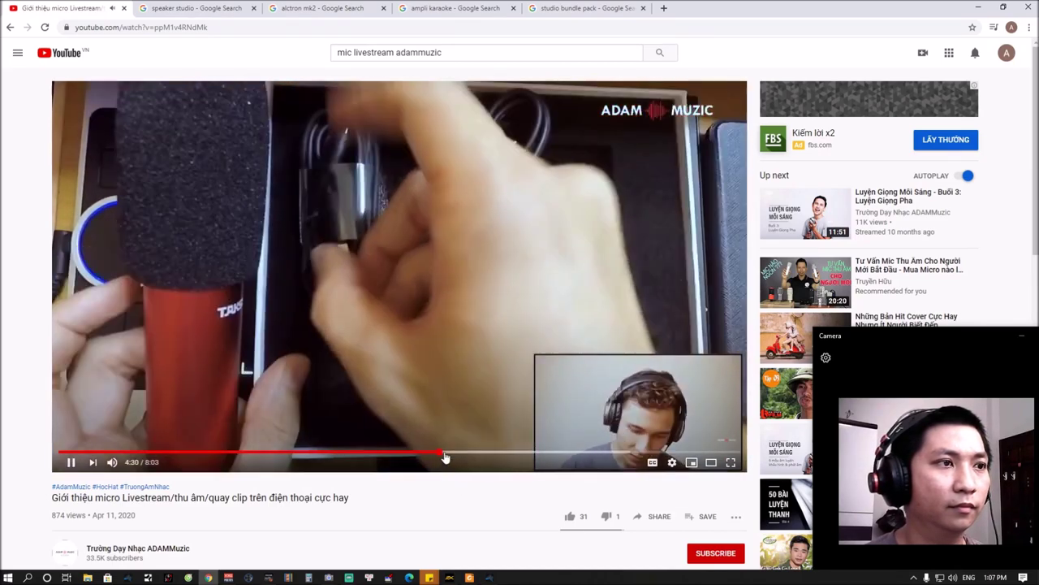
{"action": "left_click", "coordinate": [451, 457]}
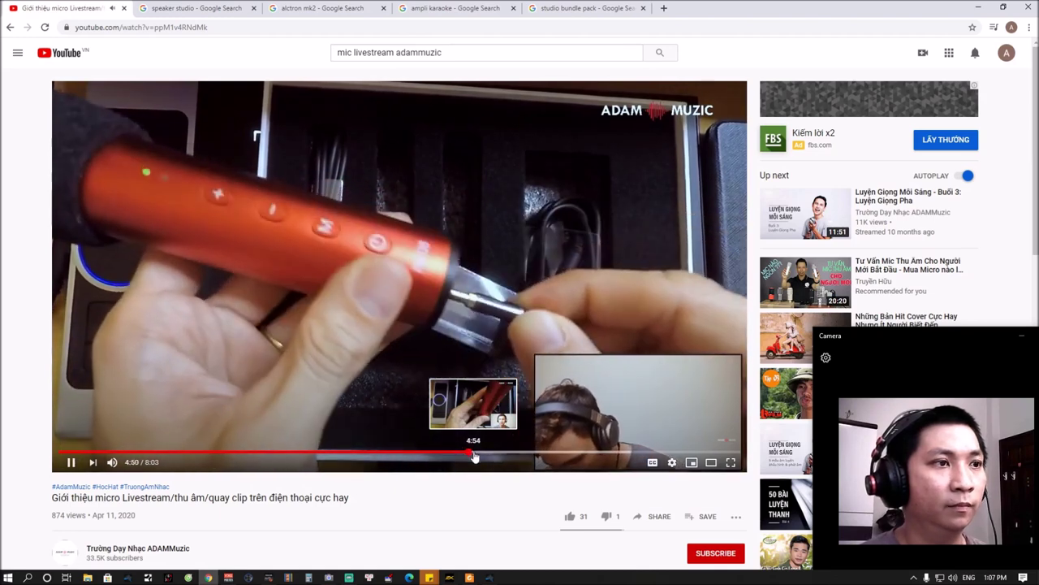
{"action": "left_click", "coordinate": [484, 459]}
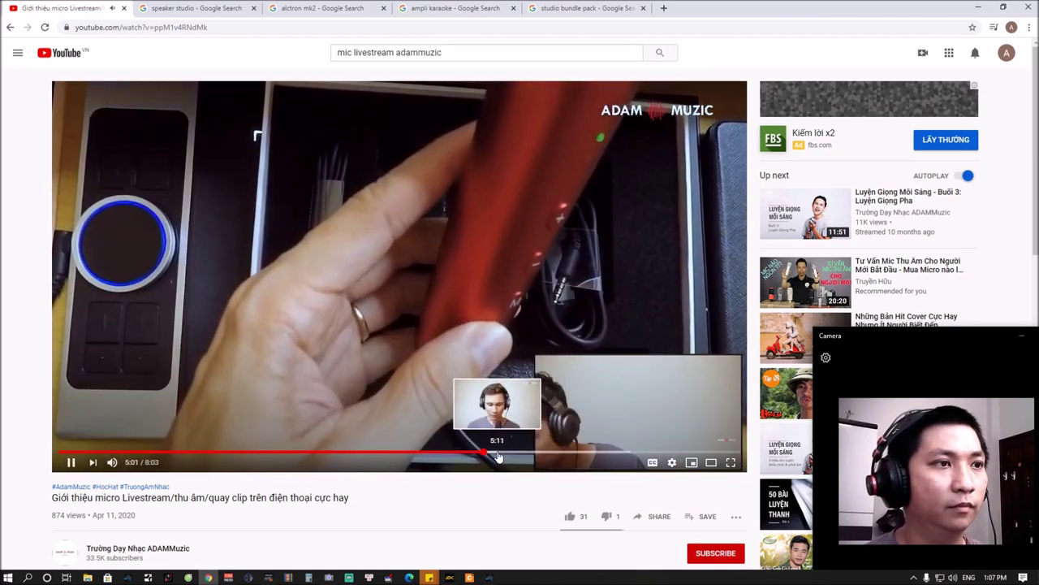
{"action": "left_click", "coordinate": [496, 459]}
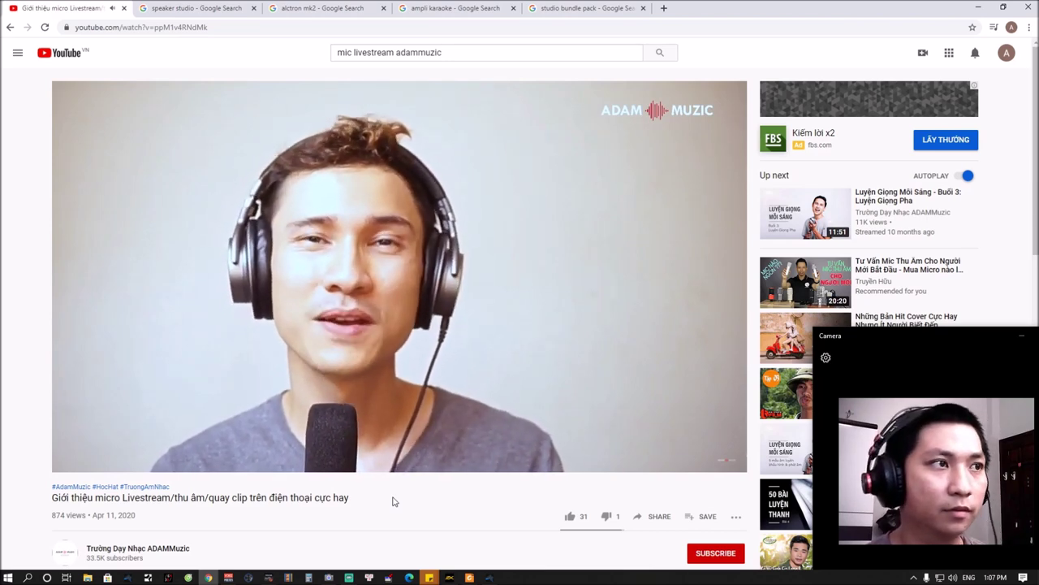
{"action": "left_click", "coordinate": [460, 456]}
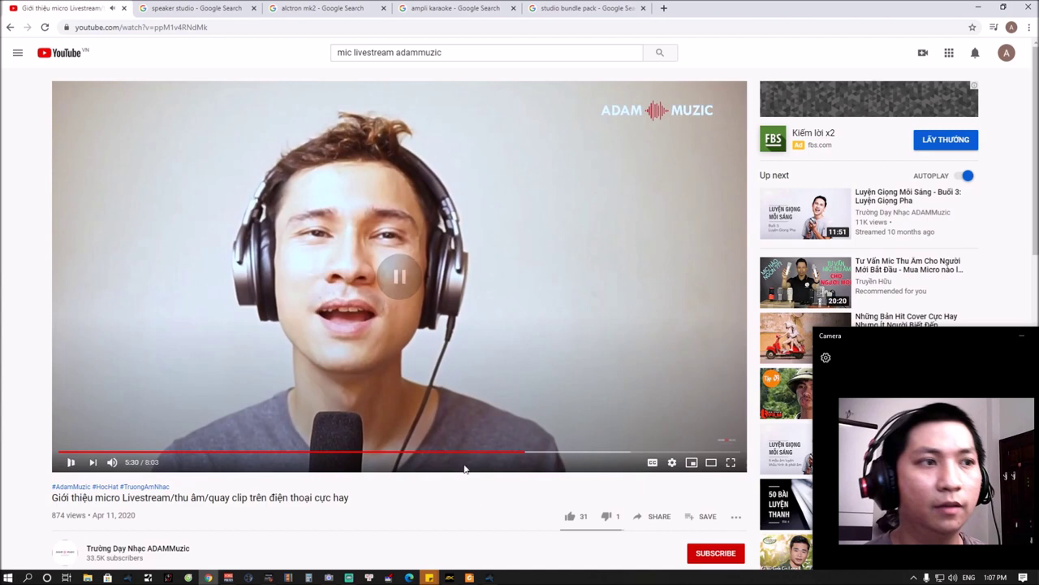